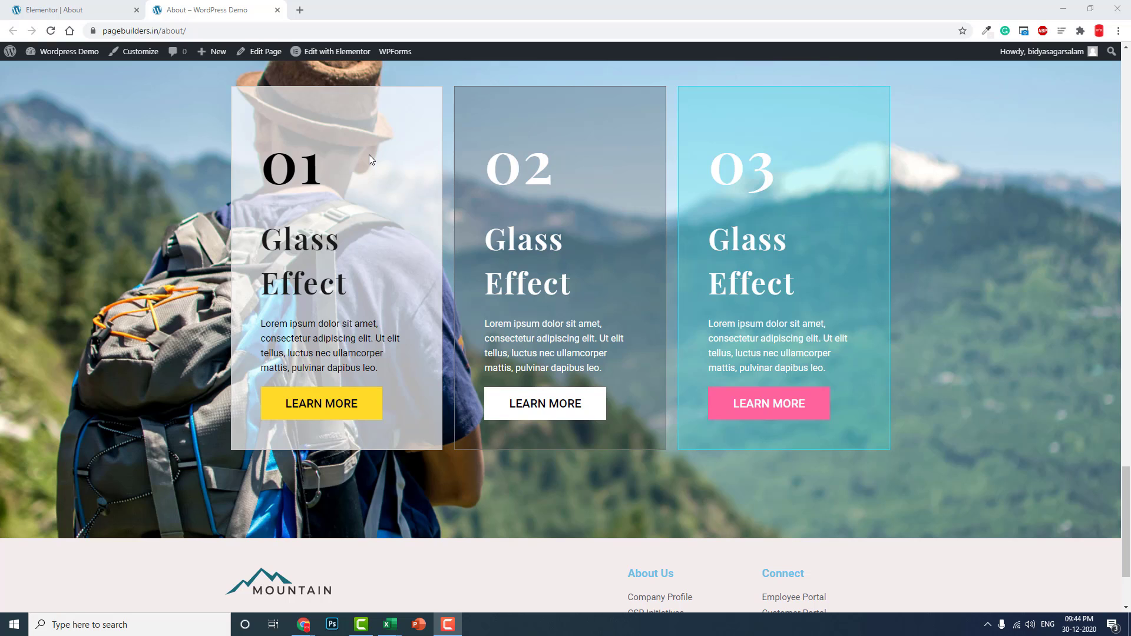
Inspect the three glass cards on the live About page, then return to its Elementor editor.
{"action": "scroll", "coordinate": [367, 153], "scroll_direction": "up", "scroll_amount": 2}
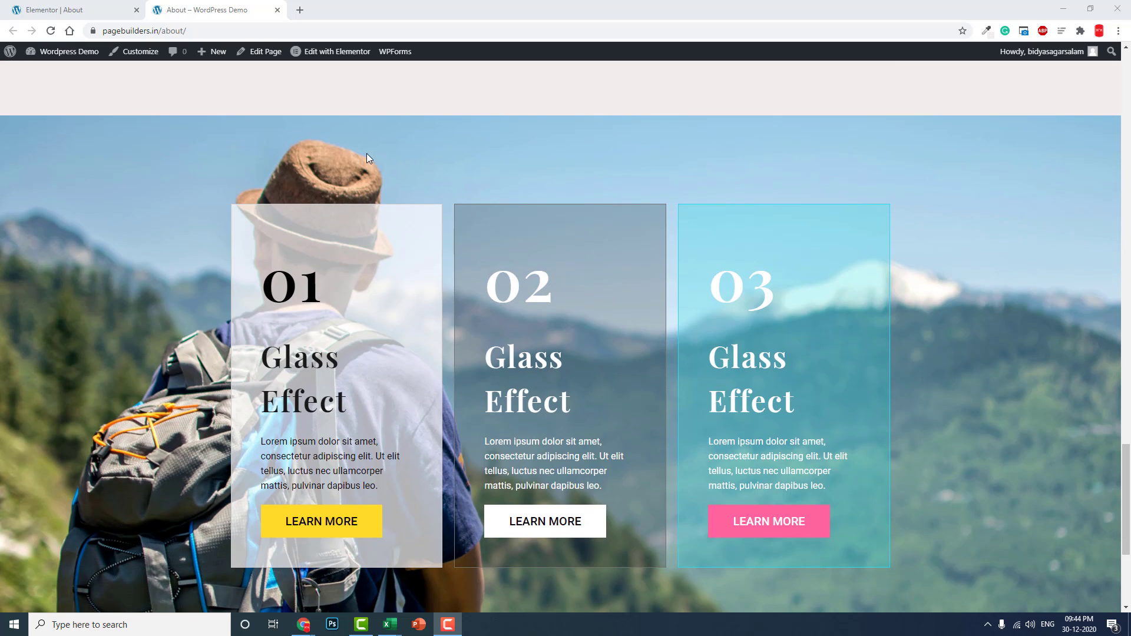
{"action": "scroll", "coordinate": [353, 151], "scroll_direction": "down", "scroll_amount": 1}
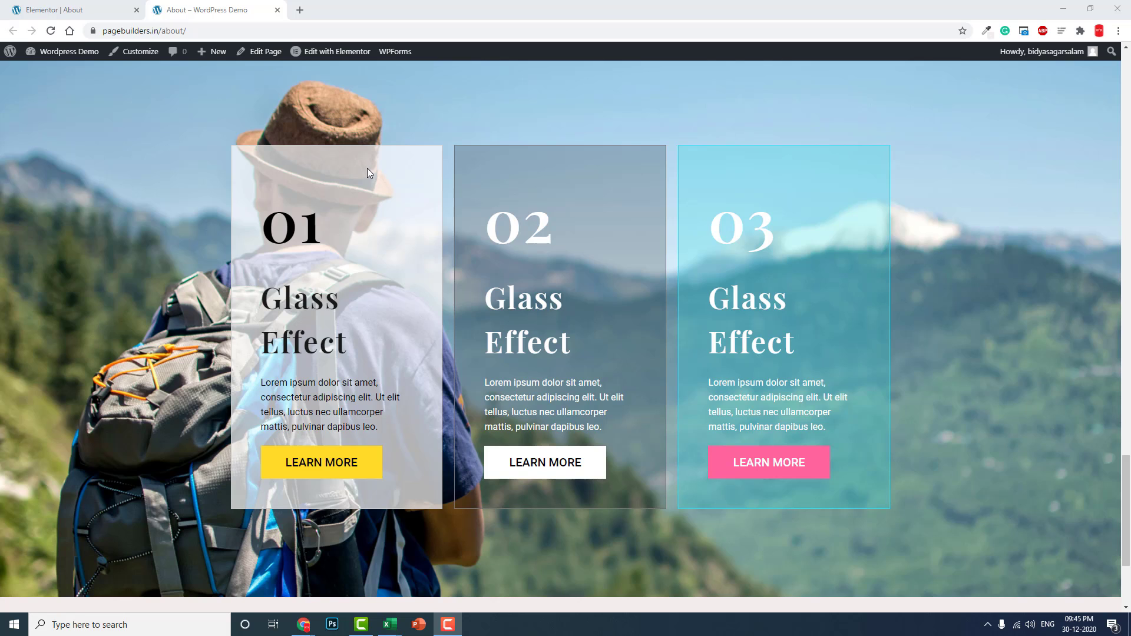
{"action": "left_click_drag", "start_coordinate": [306, 227], "coordinate": [324, 230]}
{"action": "left_click", "coordinate": [316, 365]}
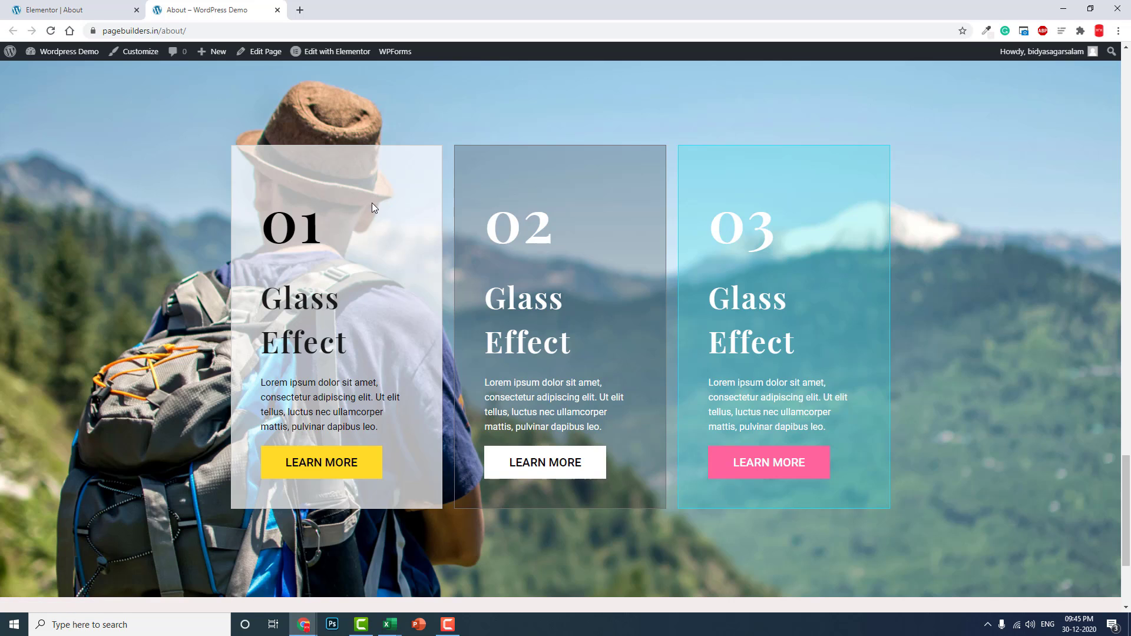
{"action": "left_click", "coordinate": [82, 8]}
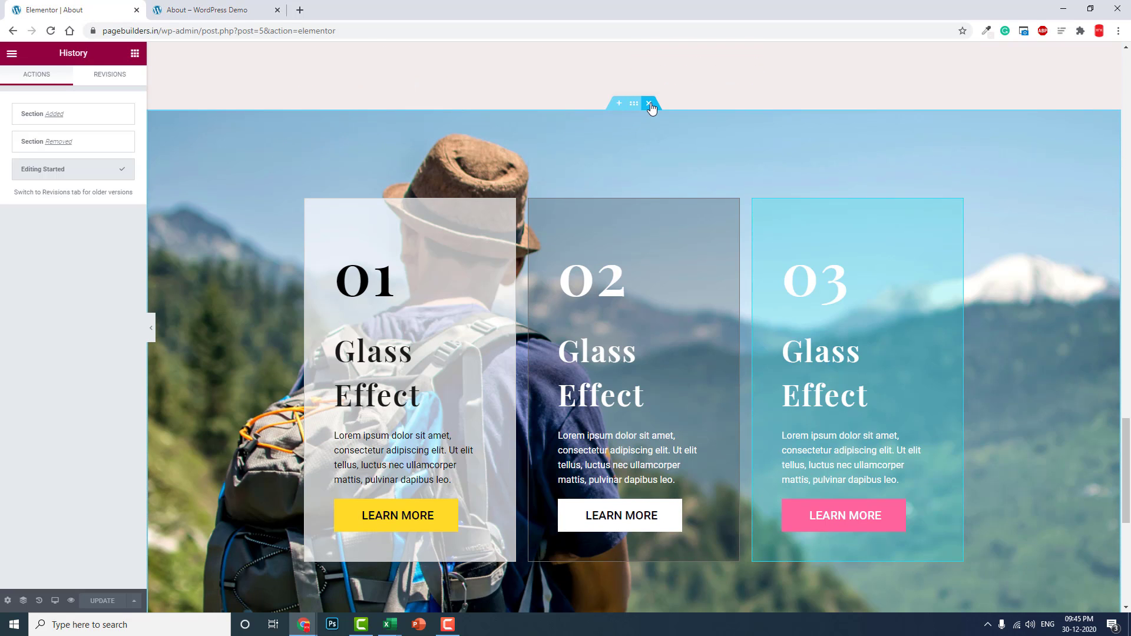
Delete the hiker glass section and insert a new three-column section.
{"action": "left_click", "coordinate": [650, 104]}
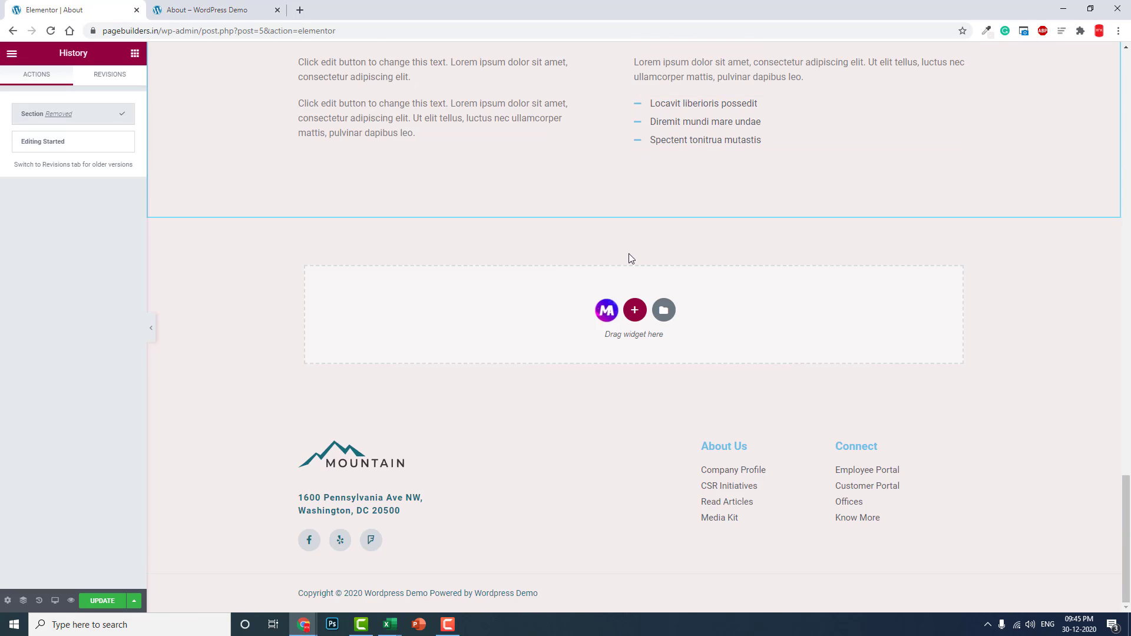
{"action": "left_click", "coordinate": [634, 310]}
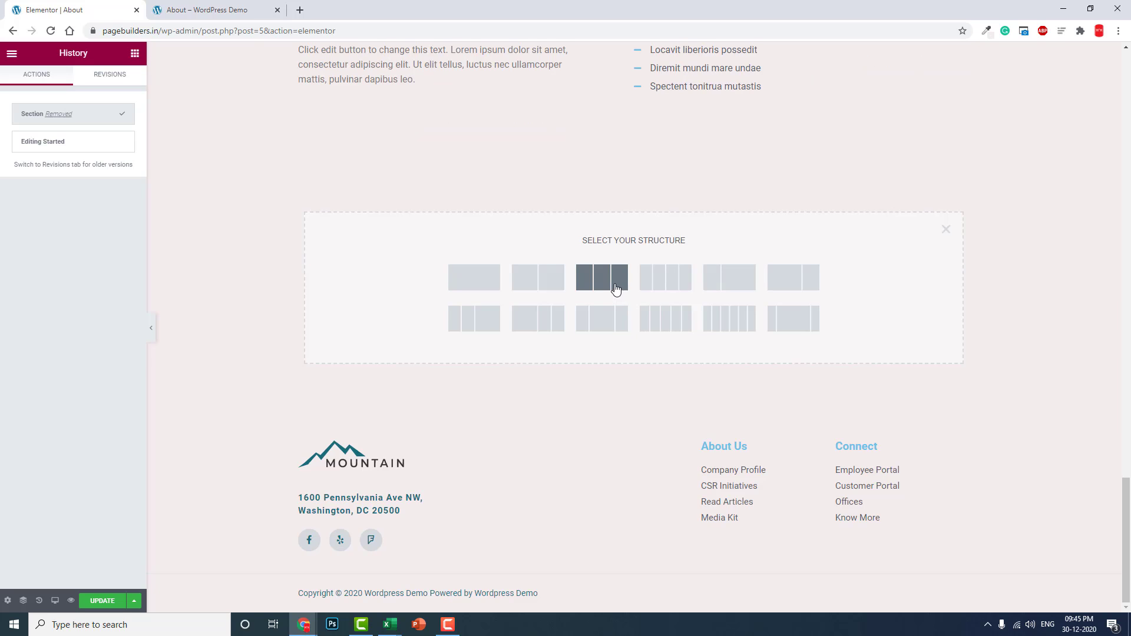
{"action": "left_click", "coordinate": [615, 288]}
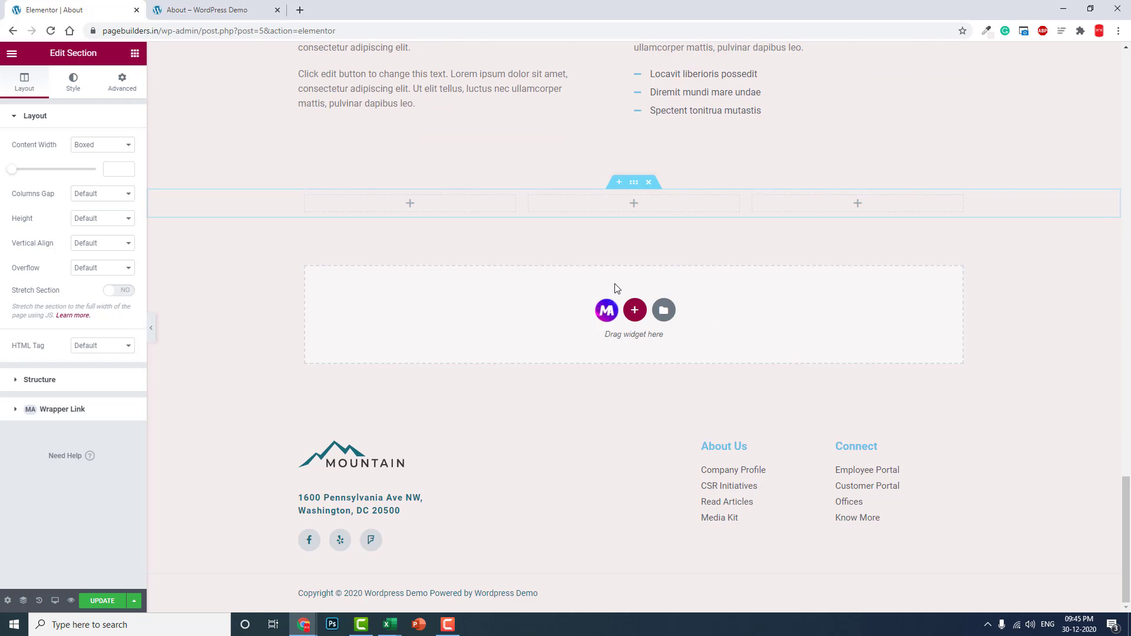
Unlink the section padding and set top and bottom to 150 px.
{"action": "left_click", "coordinate": [122, 83]}
{"action": "left_click", "coordinate": [122, 221]}
{"action": "left_click", "coordinate": [21, 221]}
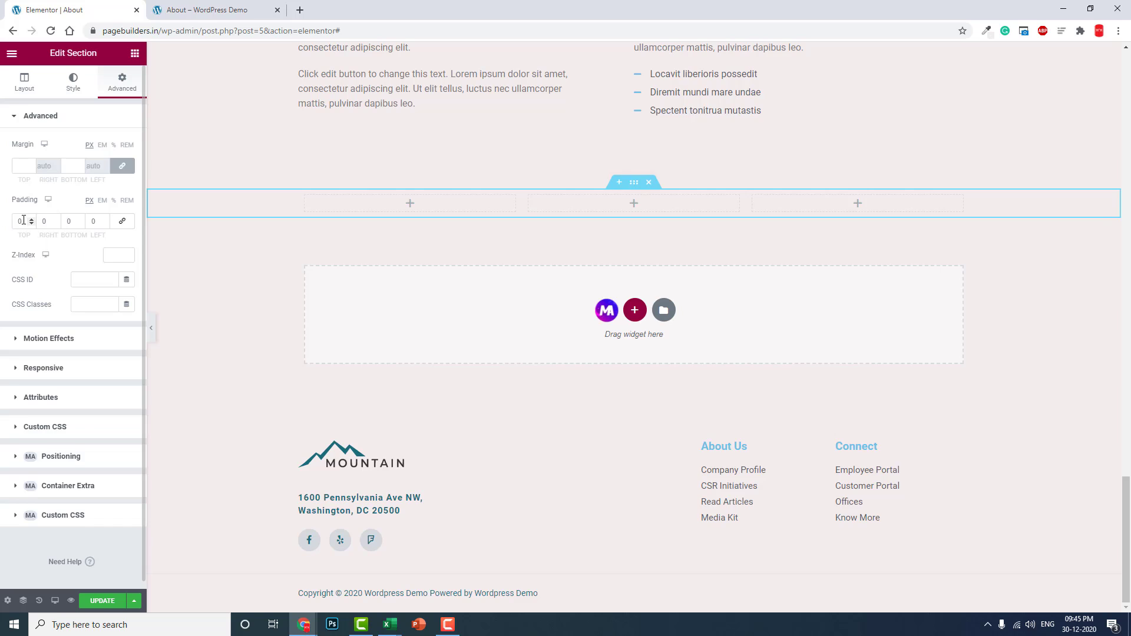
{"action": "type", "text": "150"}
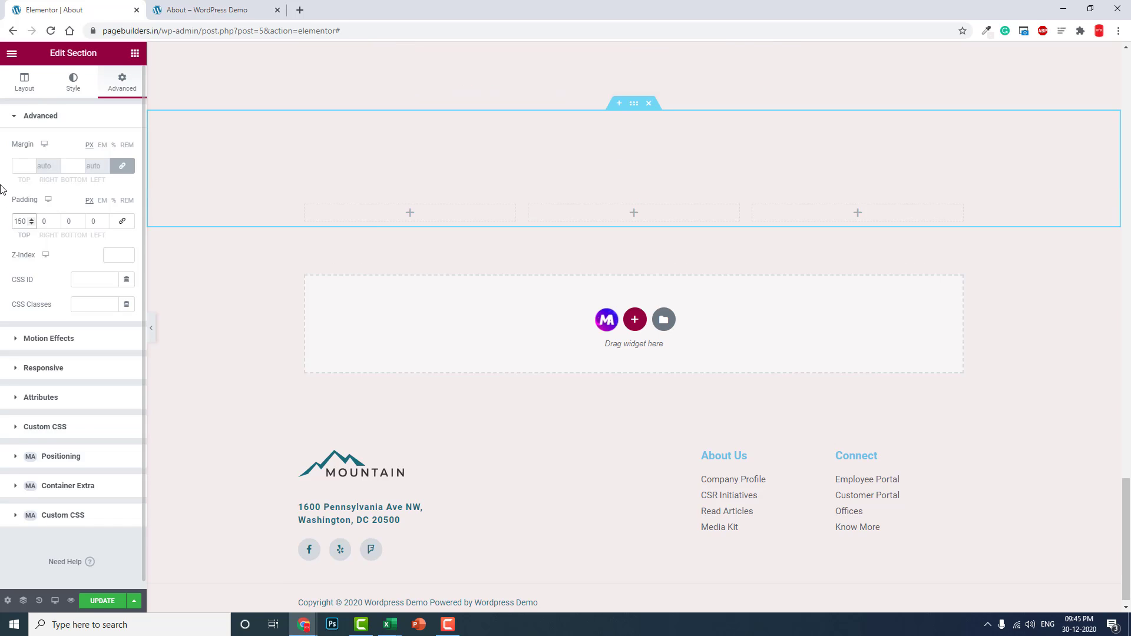
{"action": "key", "text": "Tab"}
{"action": "key", "text": "Tab"}
{"action": "type", "text": "150"}
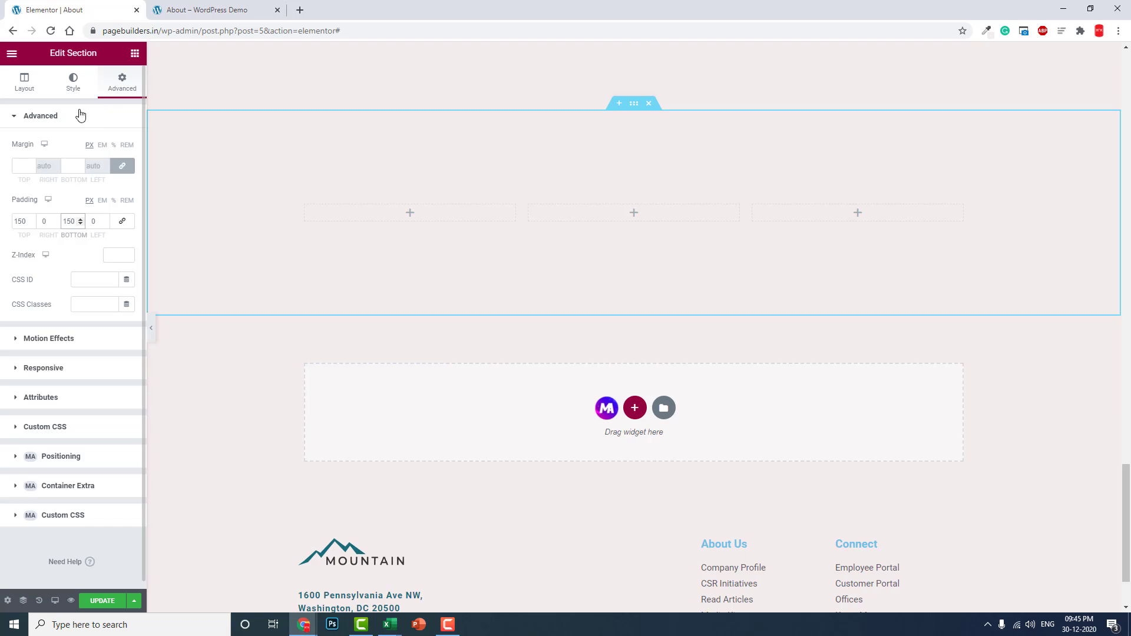
Set the section's classic background image to hero-bg.jpg with Size set to Cover.
{"action": "left_click", "coordinate": [75, 89]}
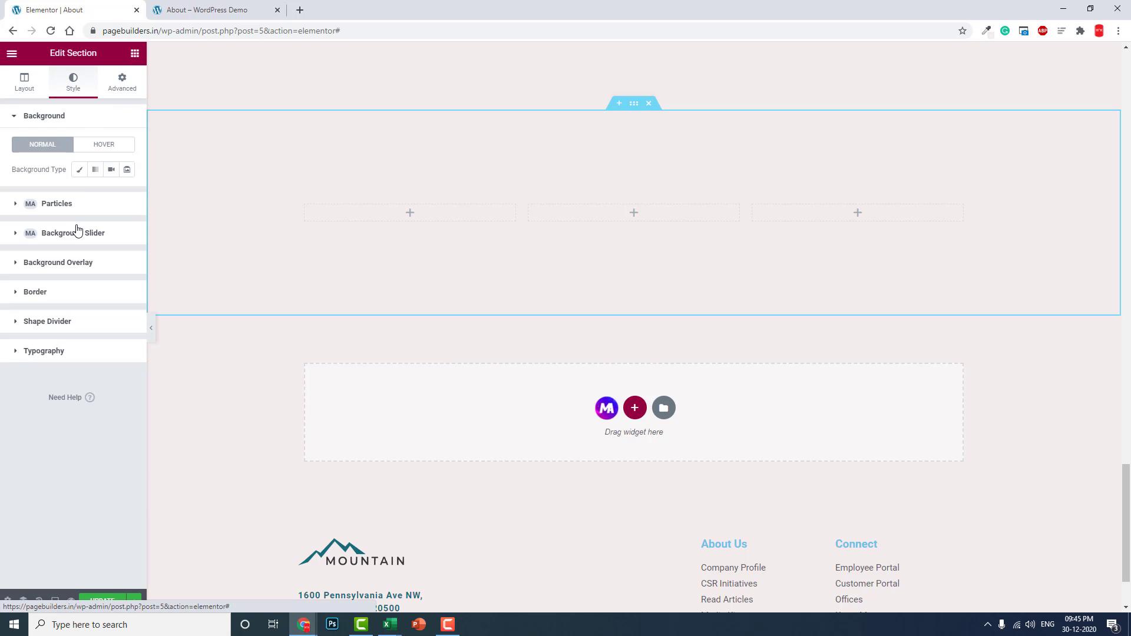
{"action": "left_click", "coordinate": [82, 170]}
{"action": "left_click", "coordinate": [88, 255]}
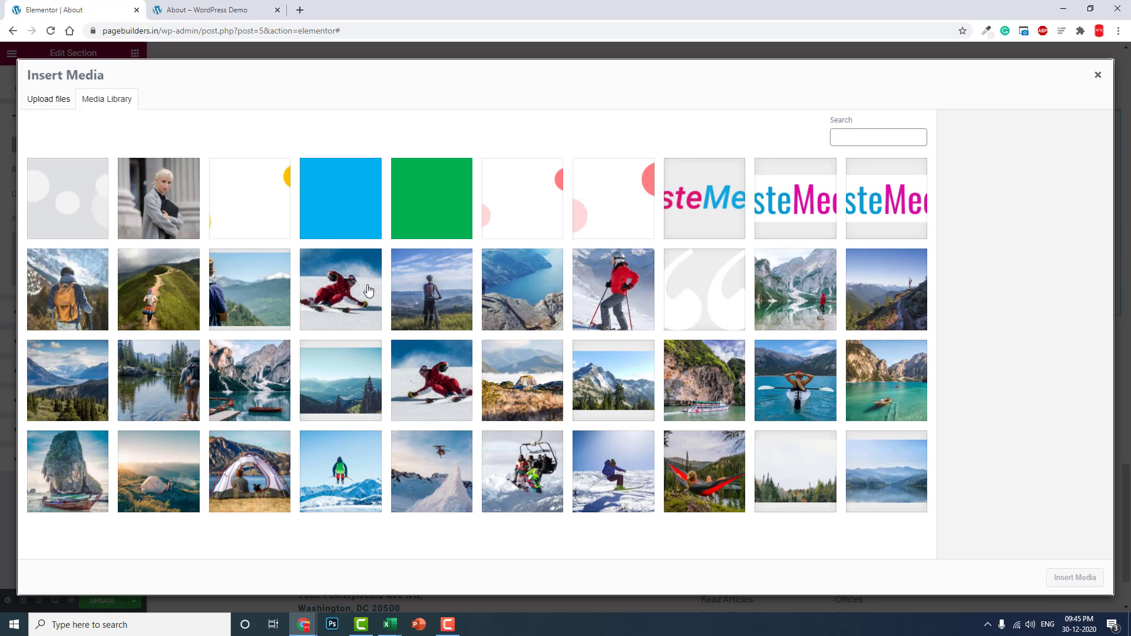
{"action": "left_click", "coordinate": [92, 294]}
{"action": "left_click", "coordinate": [120, 296]}
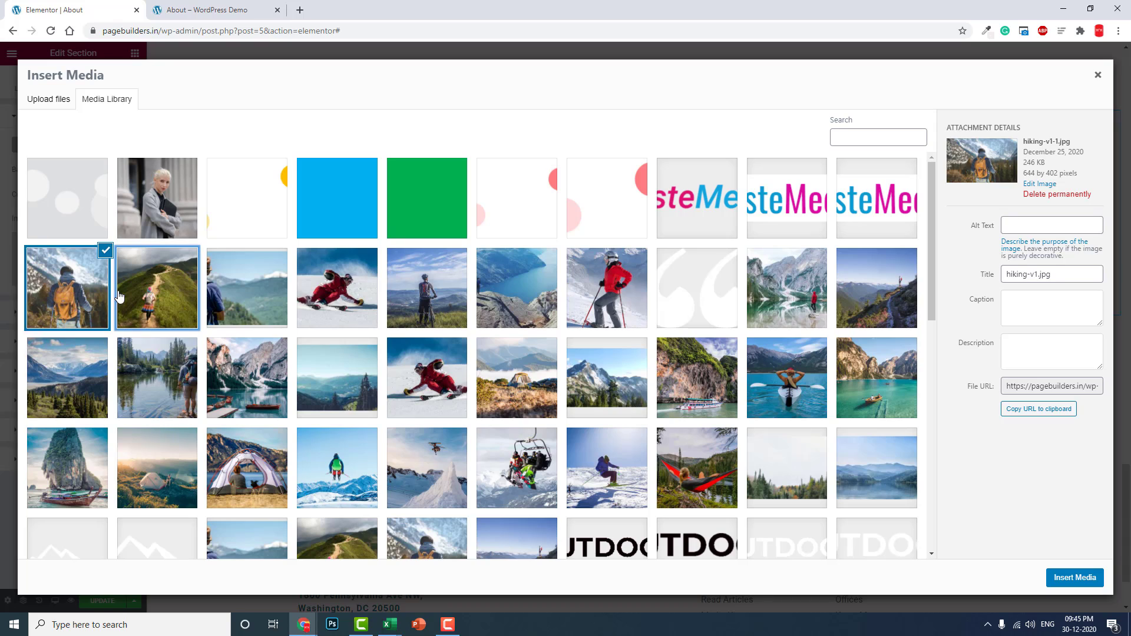
{"action": "left_click", "coordinate": [782, 302]}
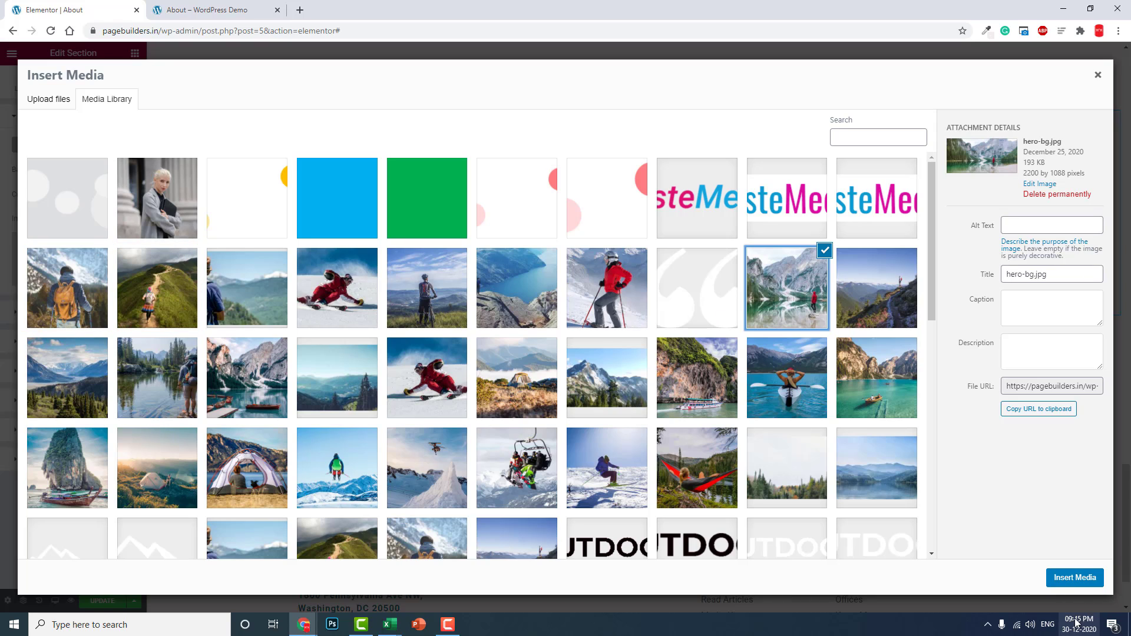
{"action": "left_click", "coordinate": [1073, 577]}
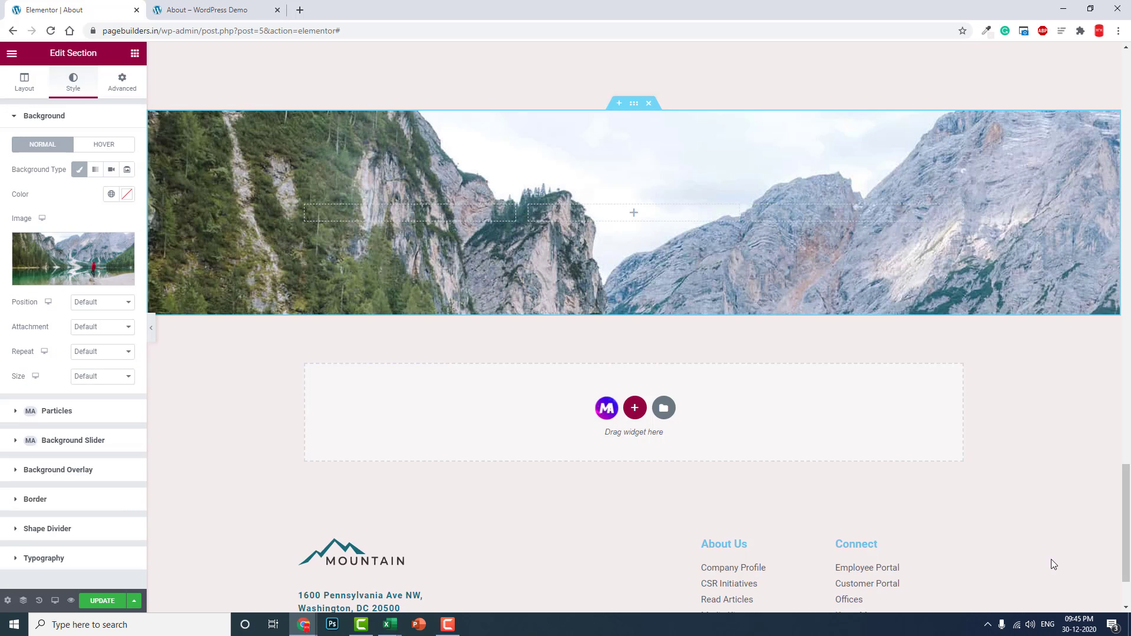
{"action": "left_click", "coordinate": [93, 375]}
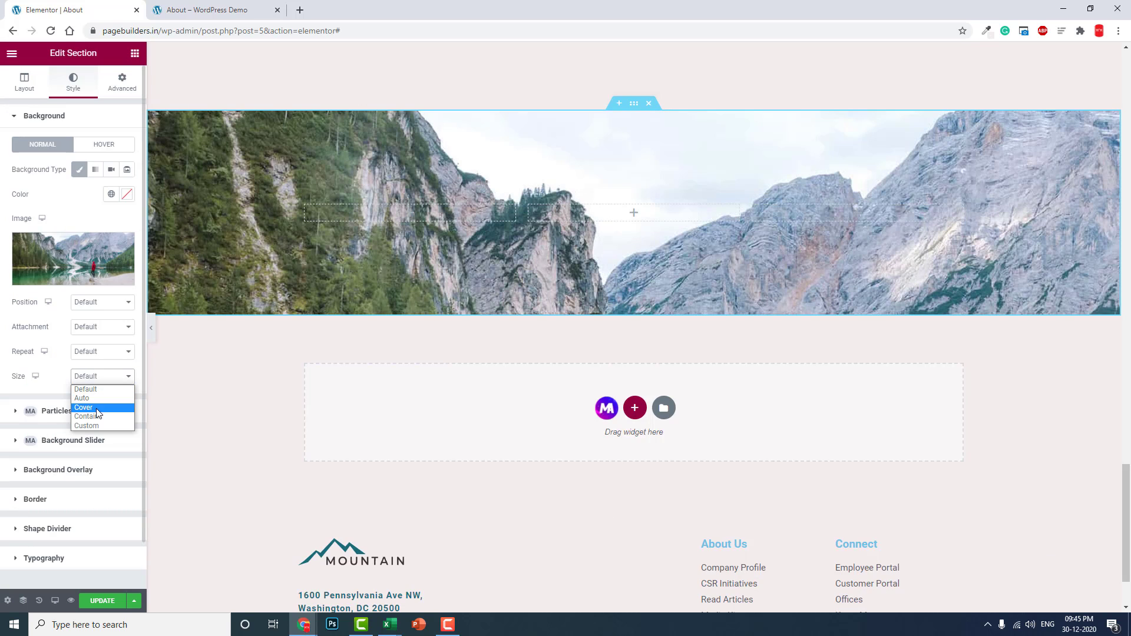
{"action": "left_click", "coordinate": [95, 406]}
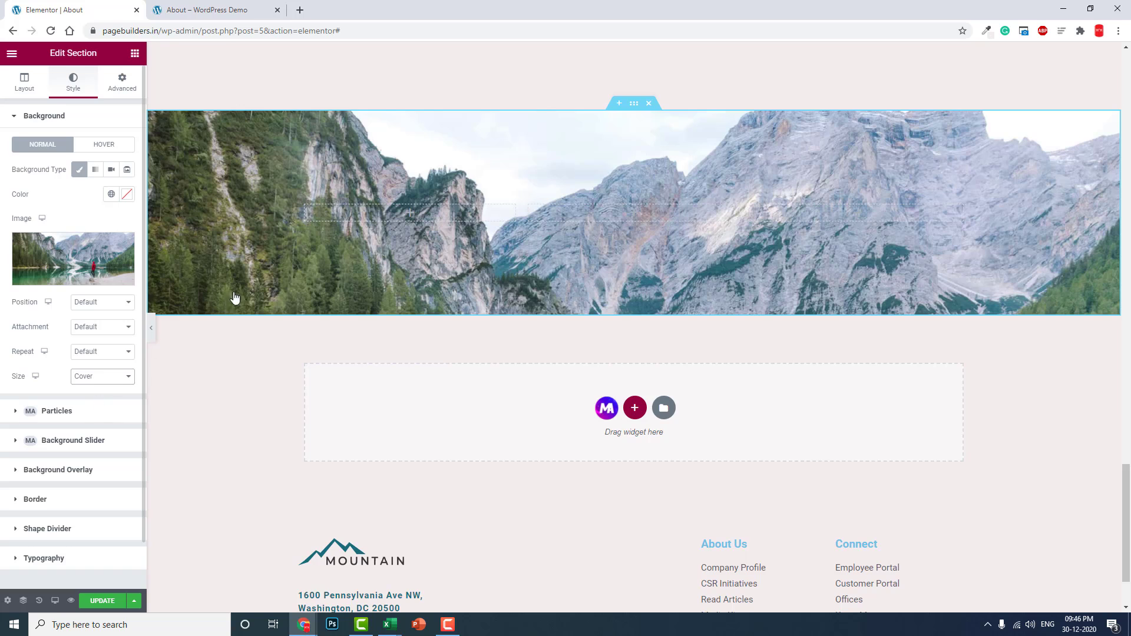
{"action": "left_click", "coordinate": [135, 53]}
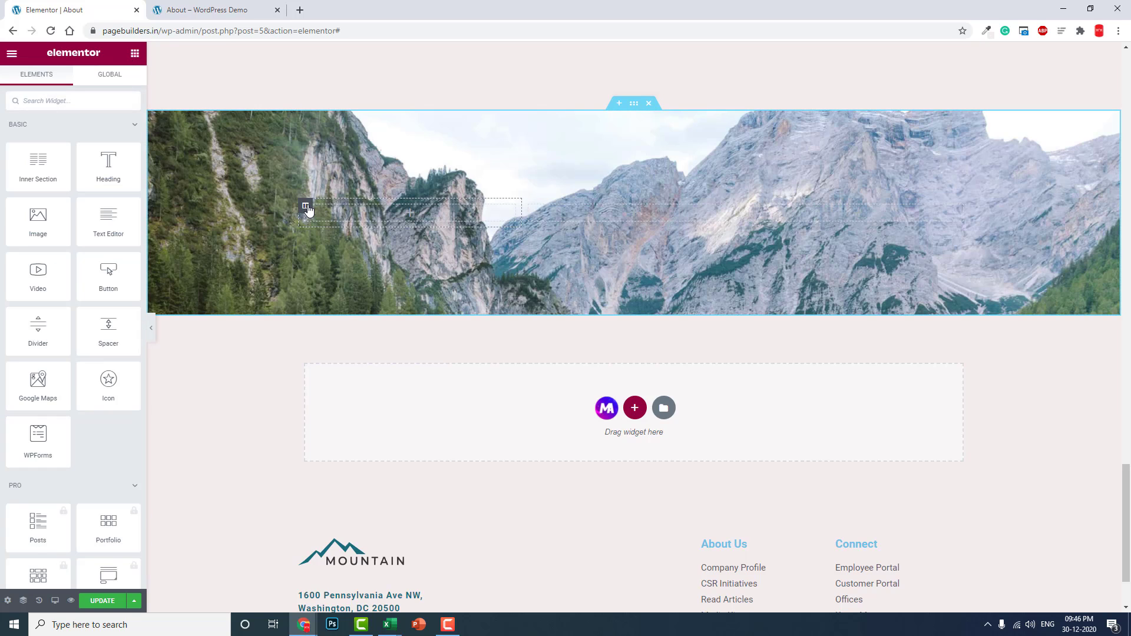
Give the first column margins of 0/10/0/10 and linked padding of 30 px.
{"action": "left_click", "coordinate": [305, 206]}
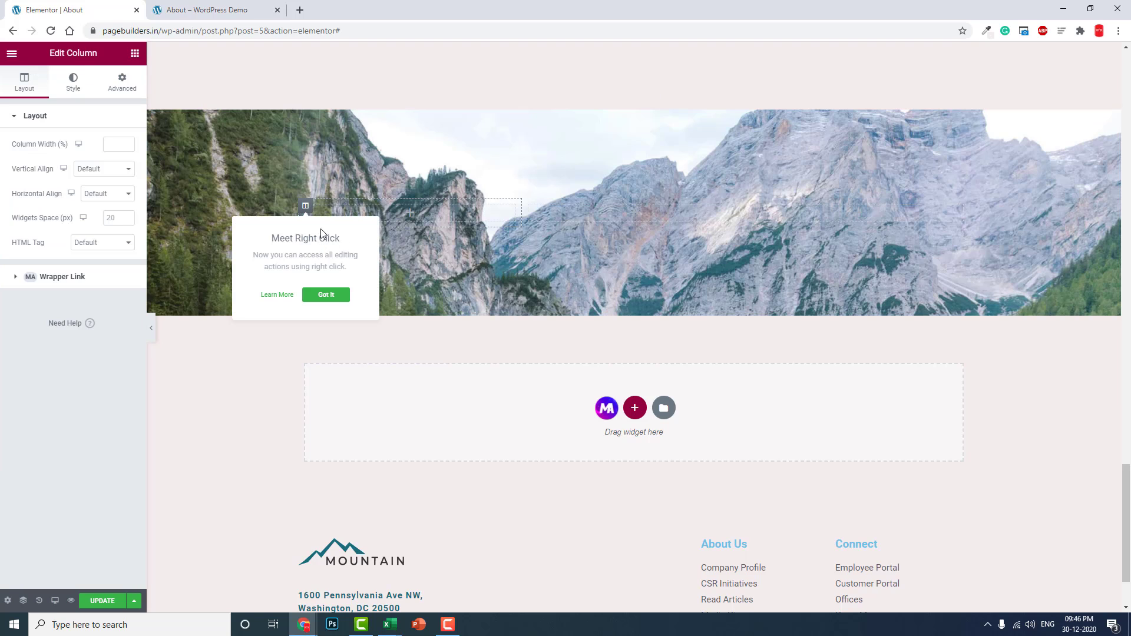
{"action": "left_click", "coordinate": [121, 85]}
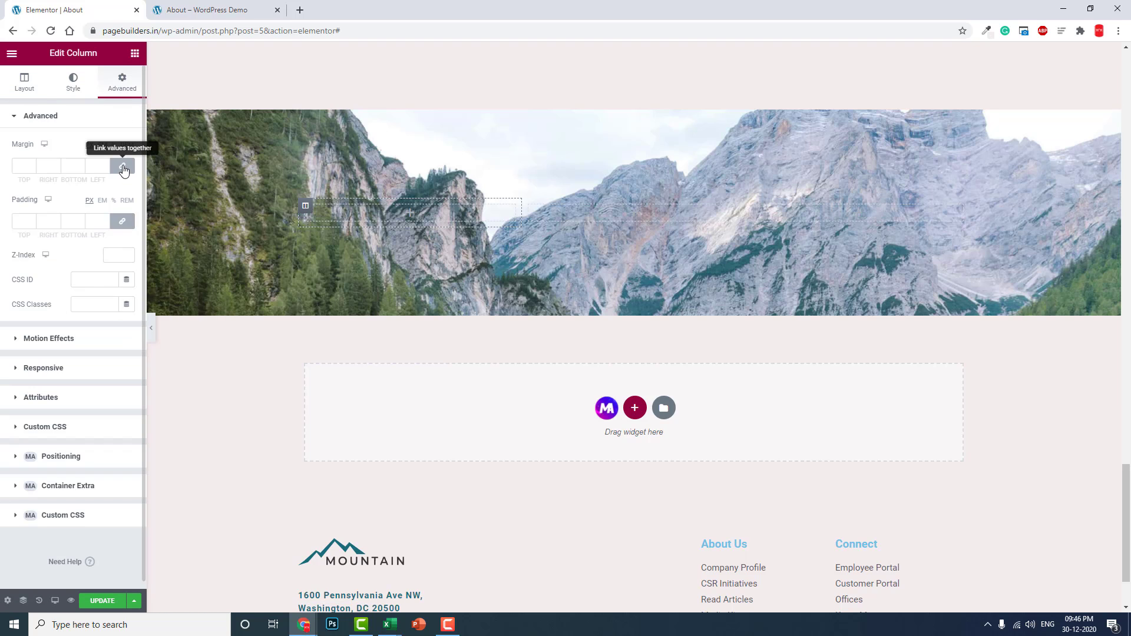
{"action": "left_click", "coordinate": [96, 165]}
{"action": "type", "text": "0"}
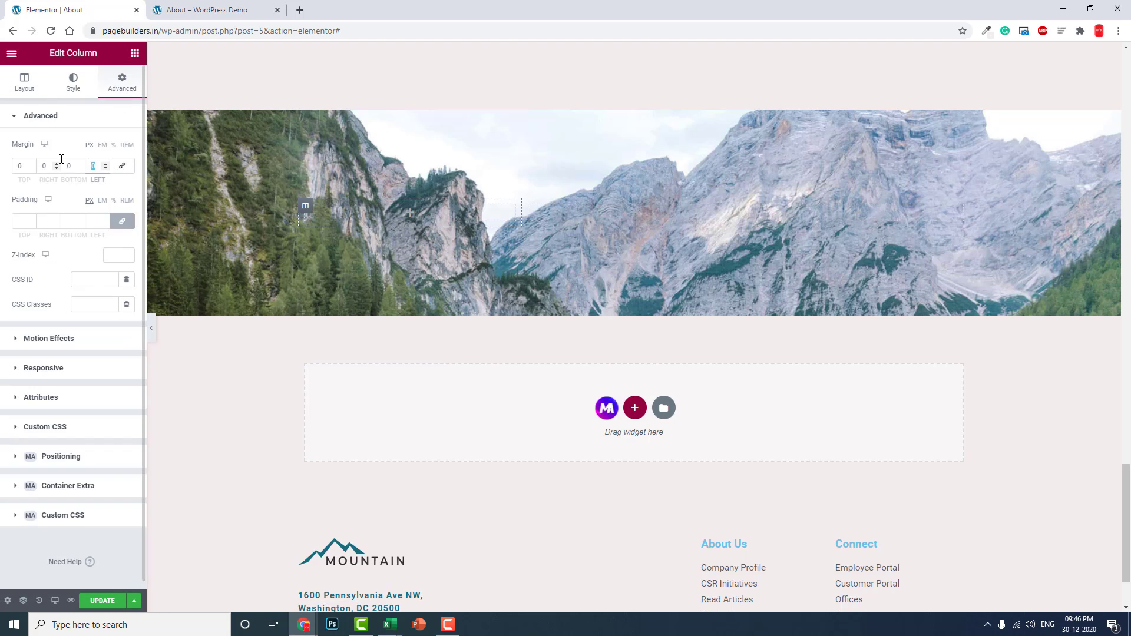
{"action": "type", "text": "10"}
{"action": "double_click", "coordinate": [44, 165]}
{"action": "type", "text": "10"}
{"action": "left_click", "coordinate": [22, 219]}
{"action": "type", "text": "30"}
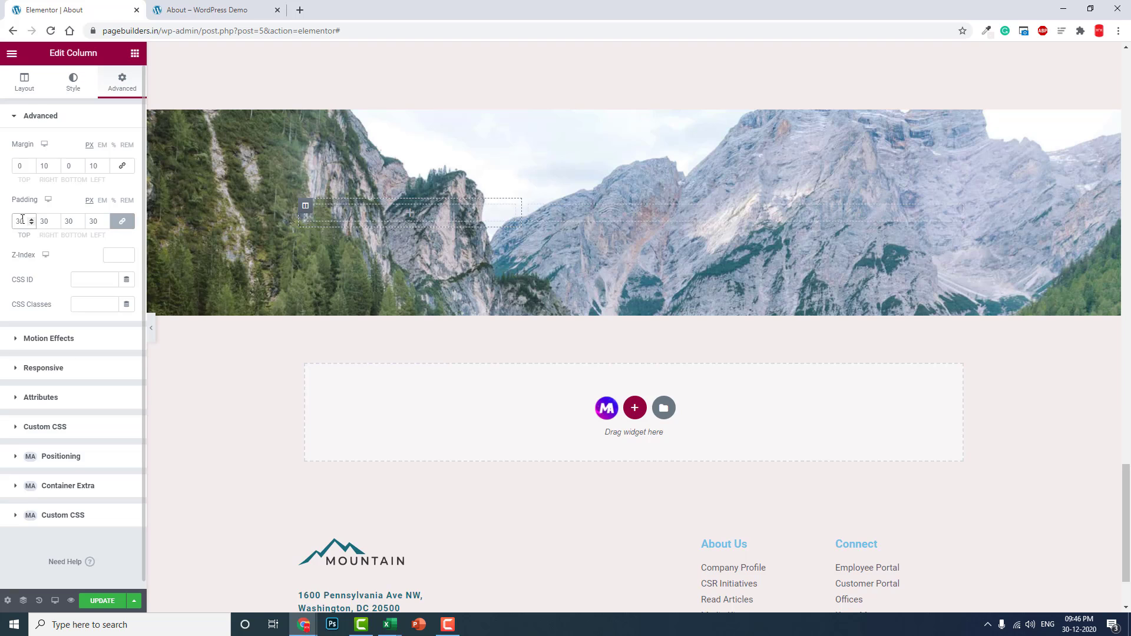
{"action": "left_click", "coordinate": [71, 89]}
Give the first column a translucent #FFFFFF78 background and drop a Heading widget into it.
{"action": "left_click", "coordinate": [96, 170]}
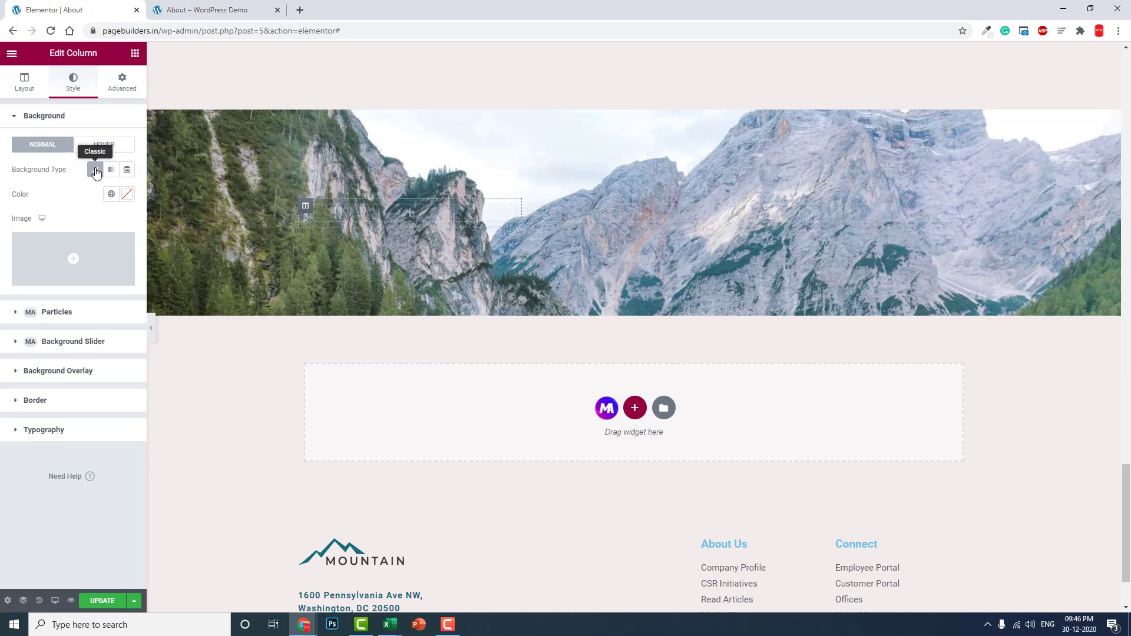
{"action": "left_click", "coordinate": [127, 195]}
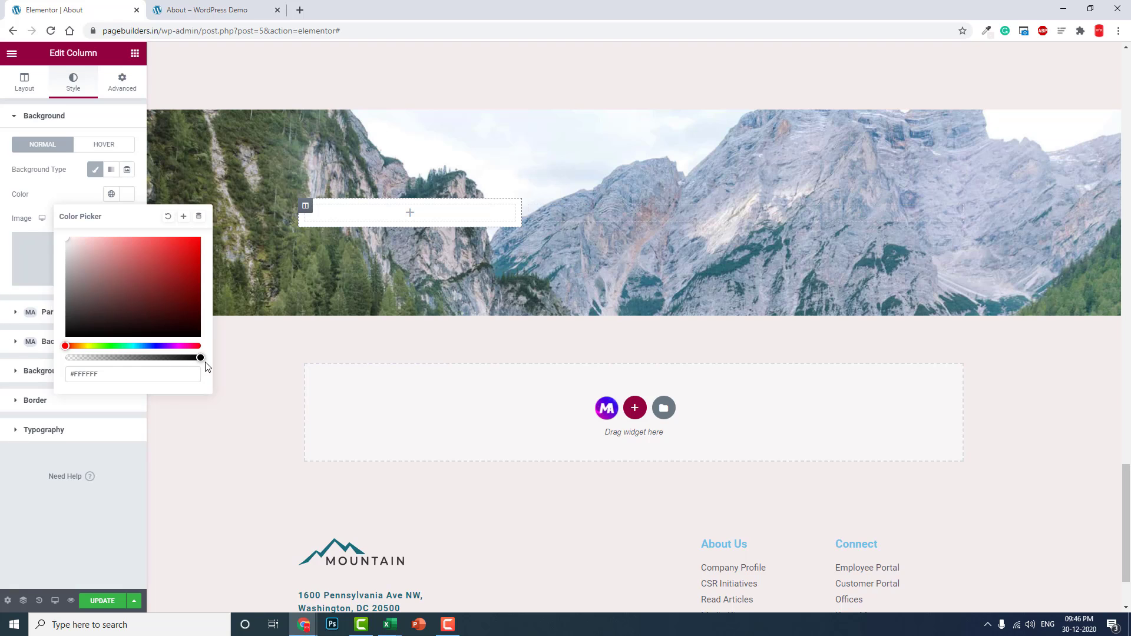
{"action": "left_click_drag", "start_coordinate": [200, 357], "coordinate": [123, 360]}
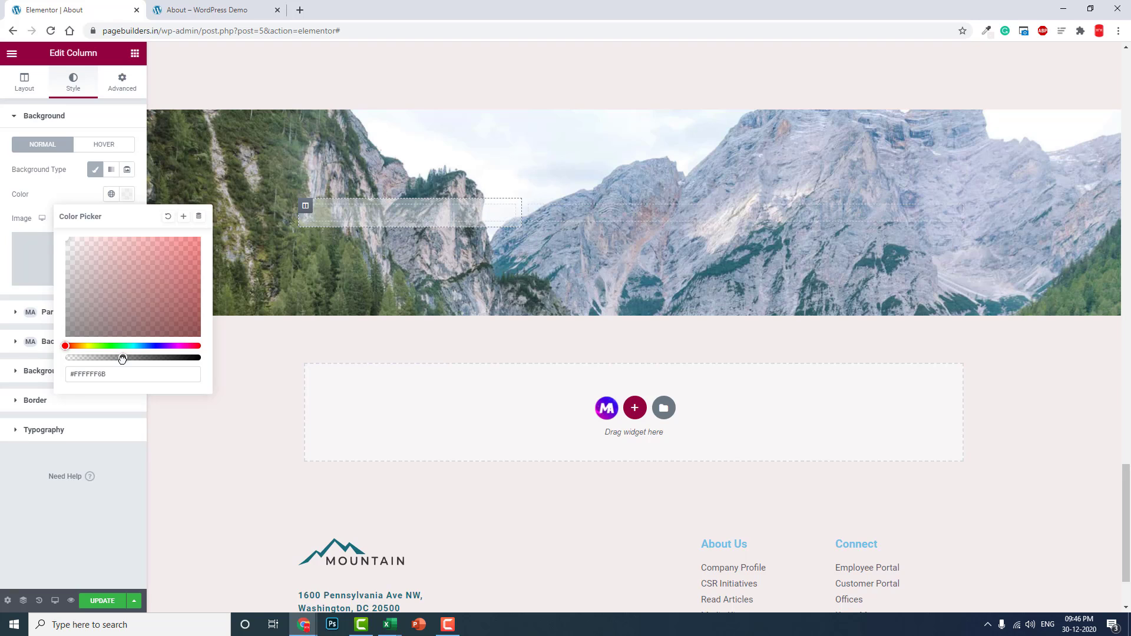
{"action": "left_click_drag", "start_coordinate": [122, 359], "coordinate": [128, 359]}
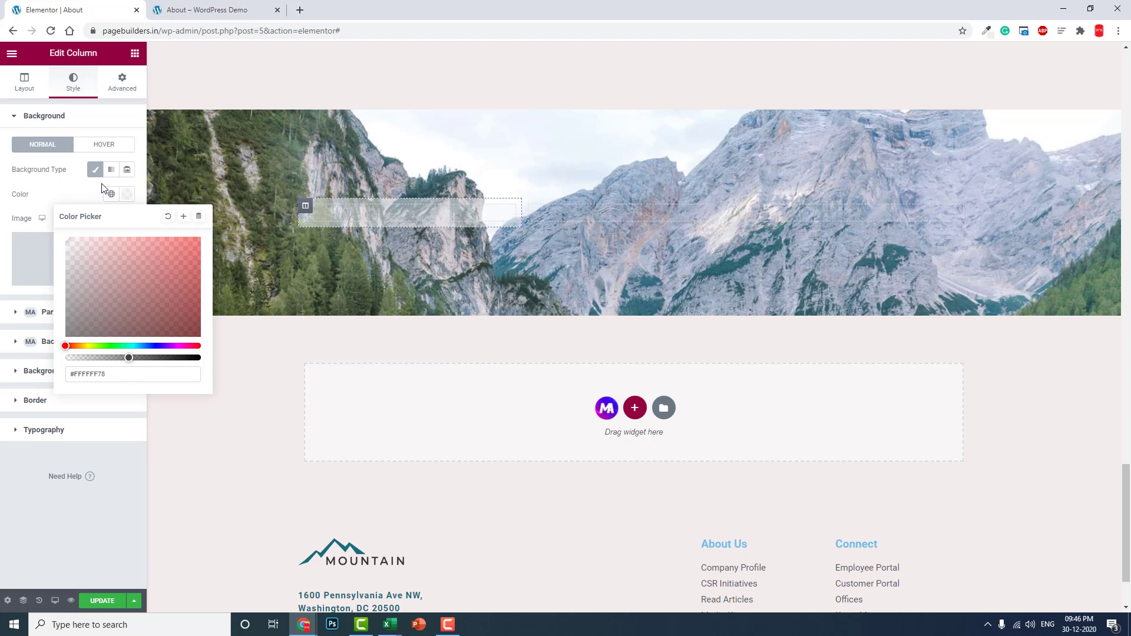
{"action": "left_click", "coordinate": [132, 53]}
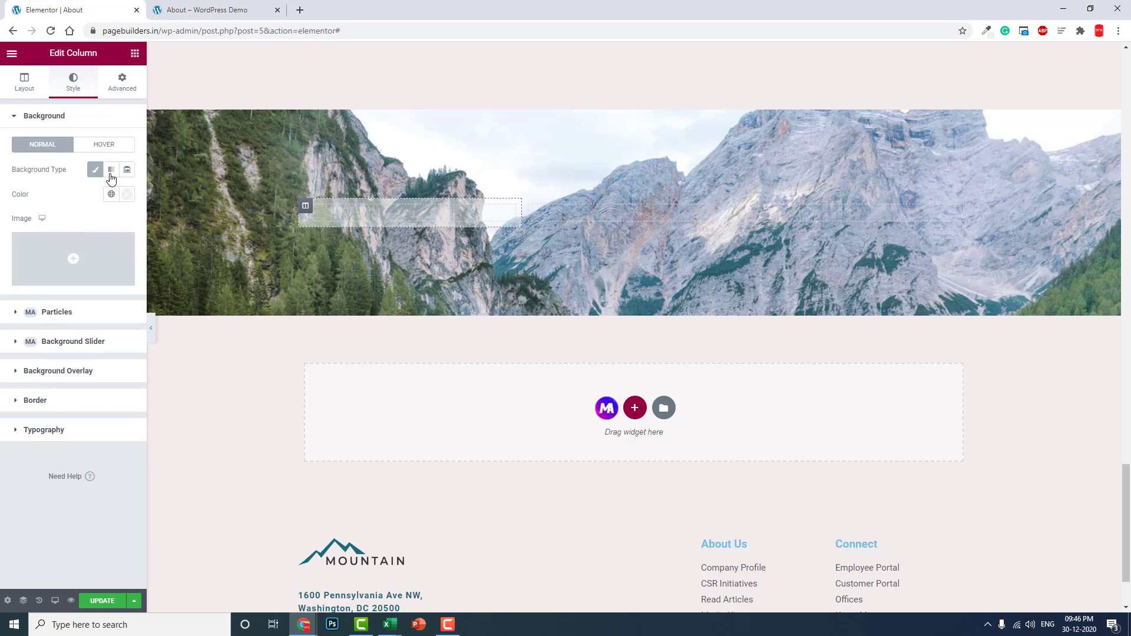
{"action": "left_click_drag", "start_coordinate": [115, 197], "coordinate": [368, 214]}
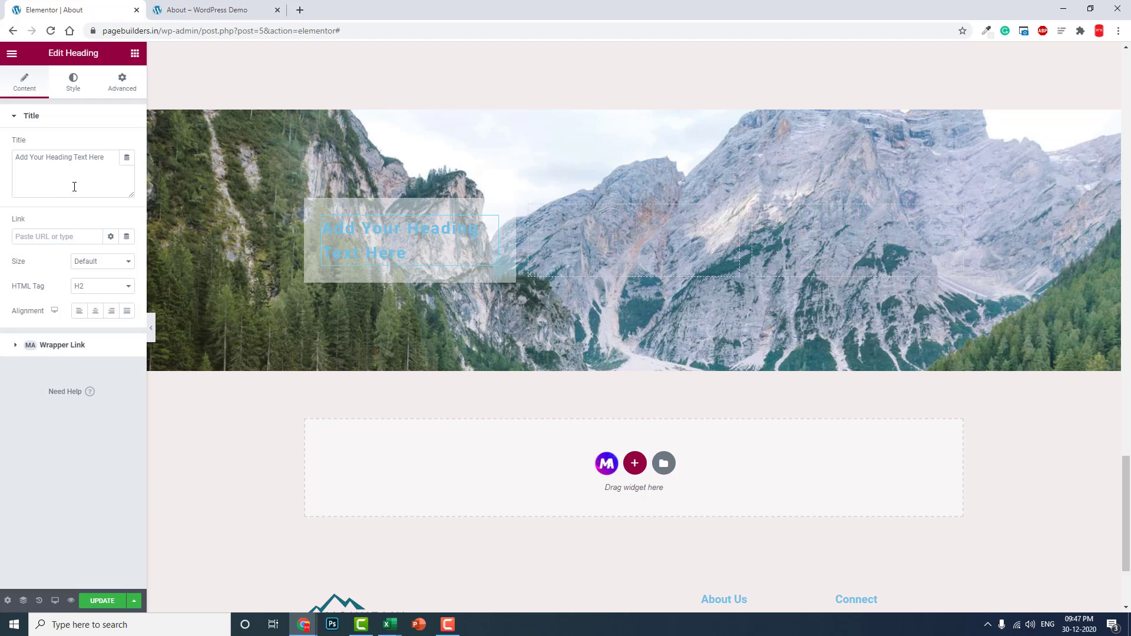
Change the heading text to '01' and make its colour black.
{"action": "left_click_drag", "start_coordinate": [104, 157], "coordinate": [7, 154]}
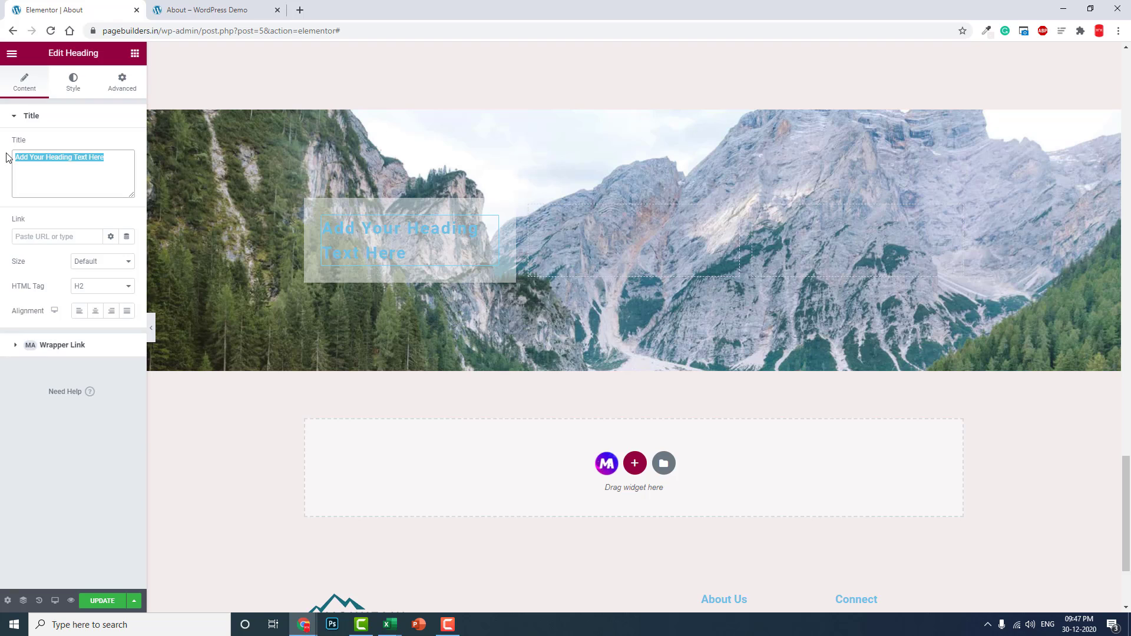
{"action": "type", "text": "01"}
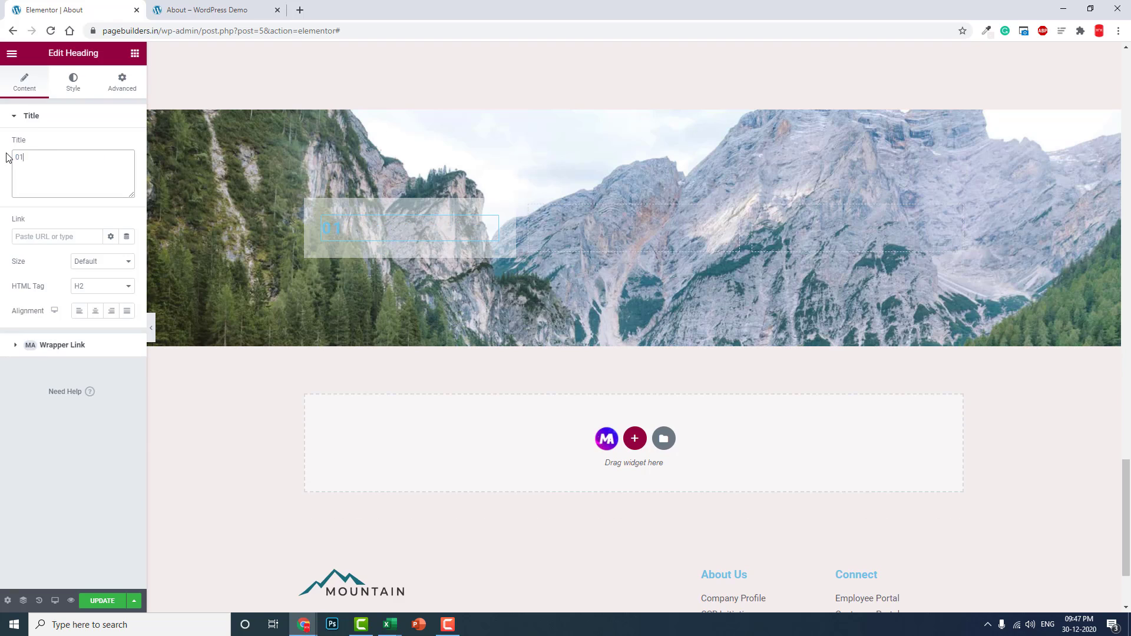
{"action": "left_click", "coordinate": [73, 89]}
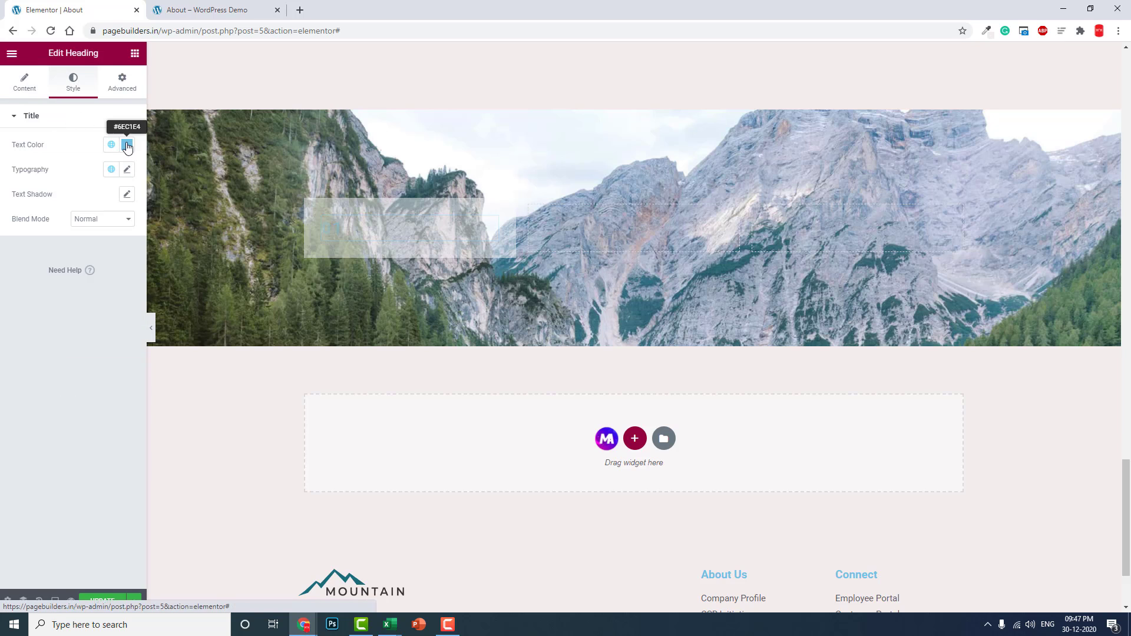
{"action": "left_click", "coordinate": [126, 144]}
{"action": "left_click_drag", "start_coordinate": [87, 210], "coordinate": [26, 322]}
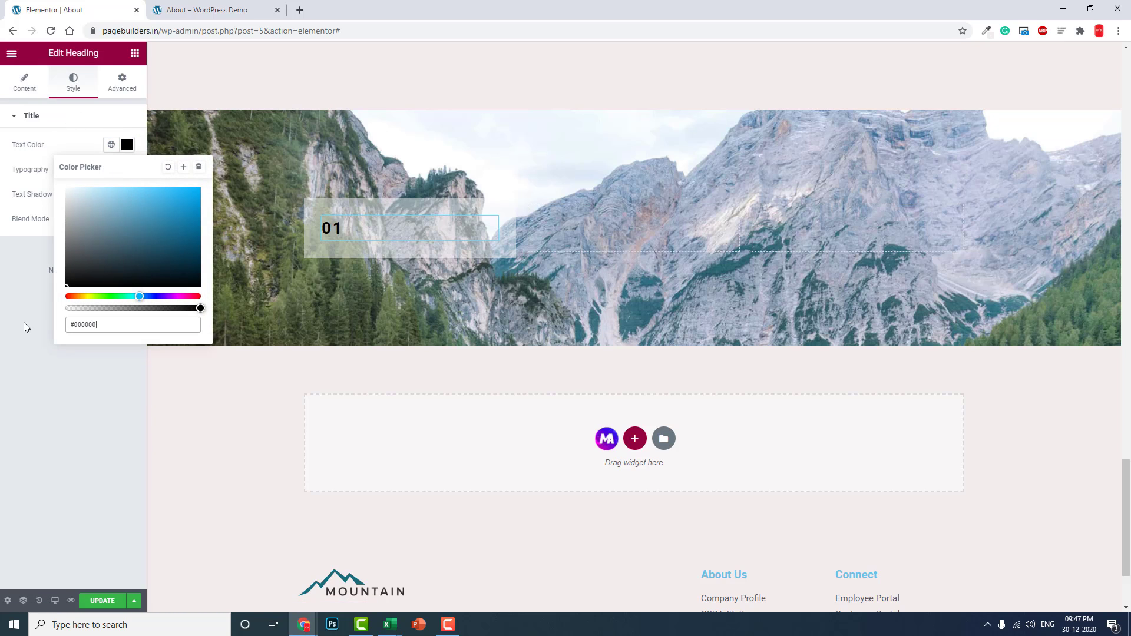
{"action": "left_click", "coordinate": [2, 360]}
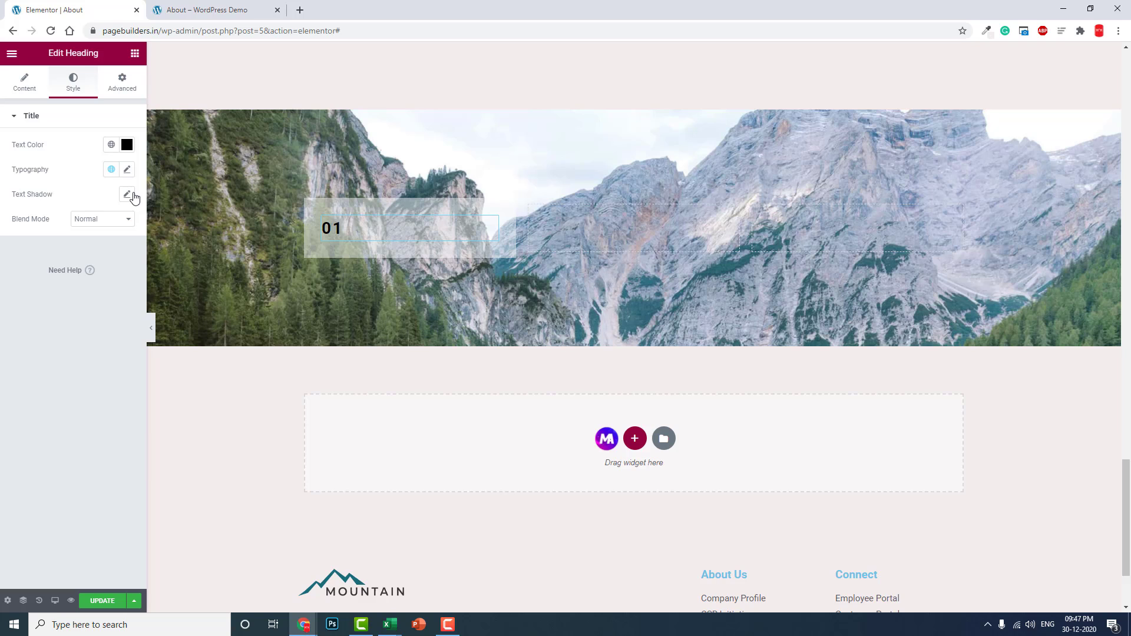
Set the heading typography to size 100 and weight 500.
{"action": "left_click", "coordinate": [127, 169]}
{"action": "left_click", "coordinate": [116, 268]}
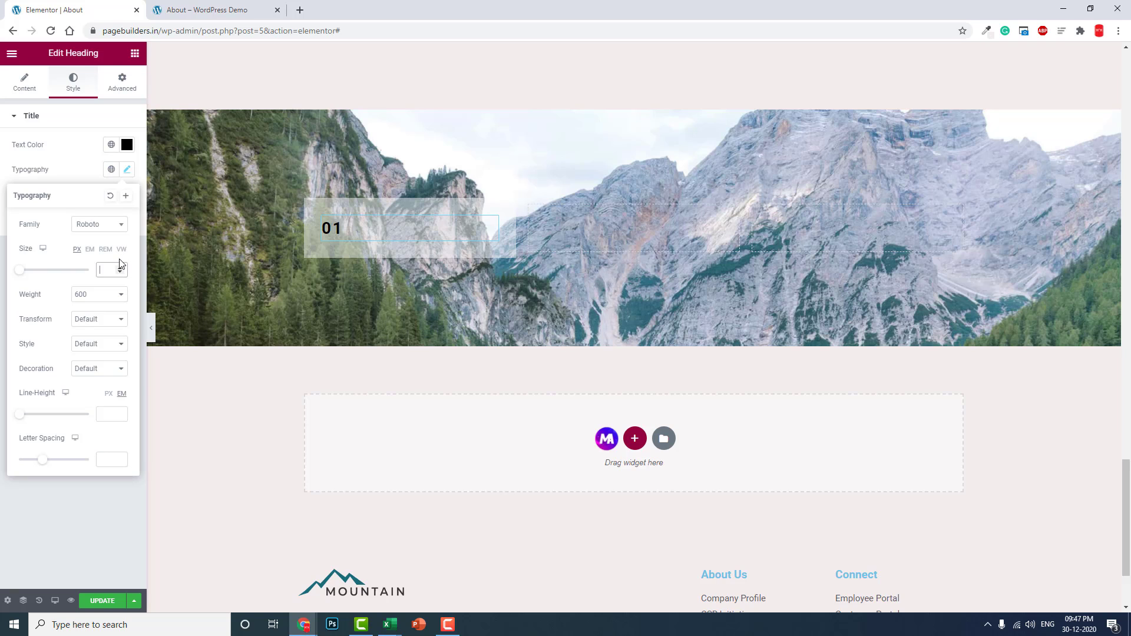
{"action": "type", "text": "100"}
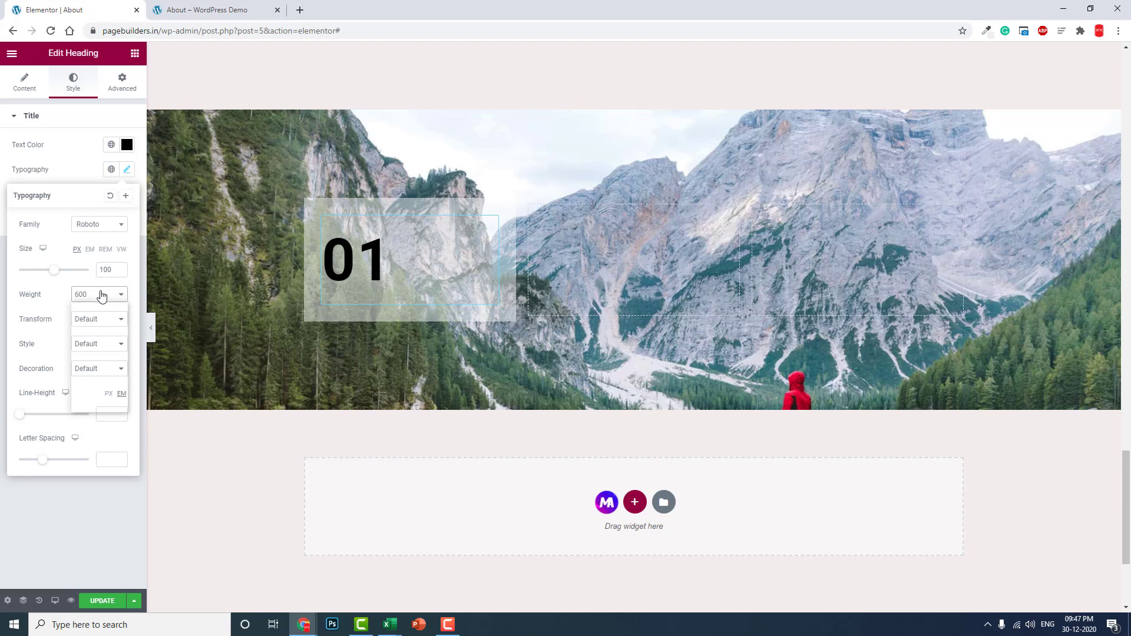
{"action": "left_click", "coordinate": [100, 294]}
{"action": "left_click", "coordinate": [100, 343]}
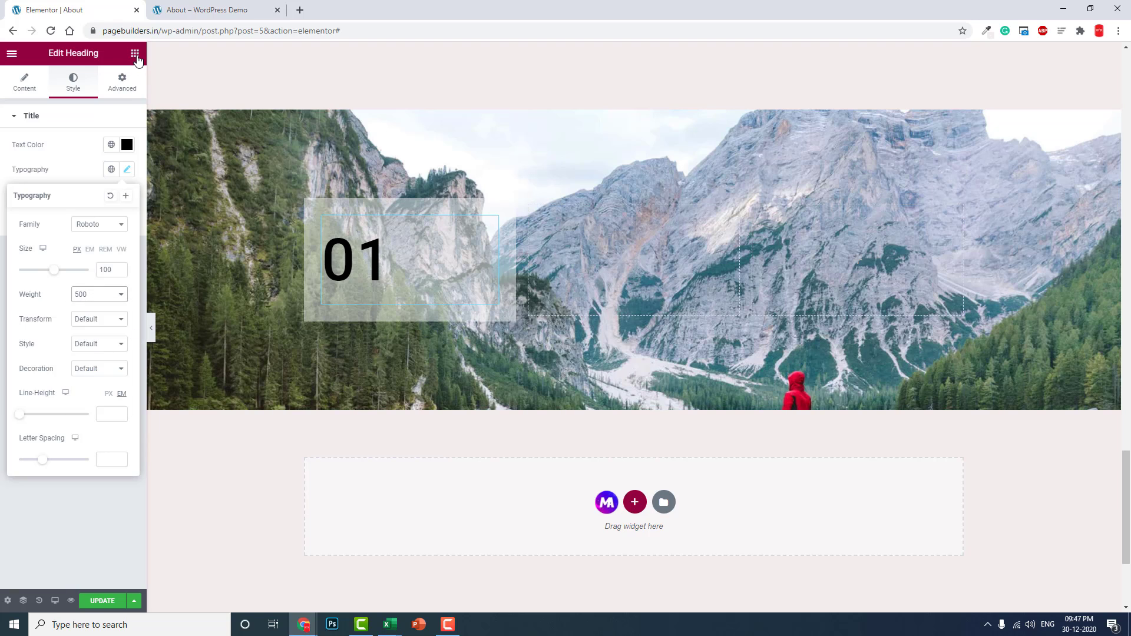
Duplicate the 01 heading to add a copy below it.
{"action": "left_click", "coordinate": [135, 54]}
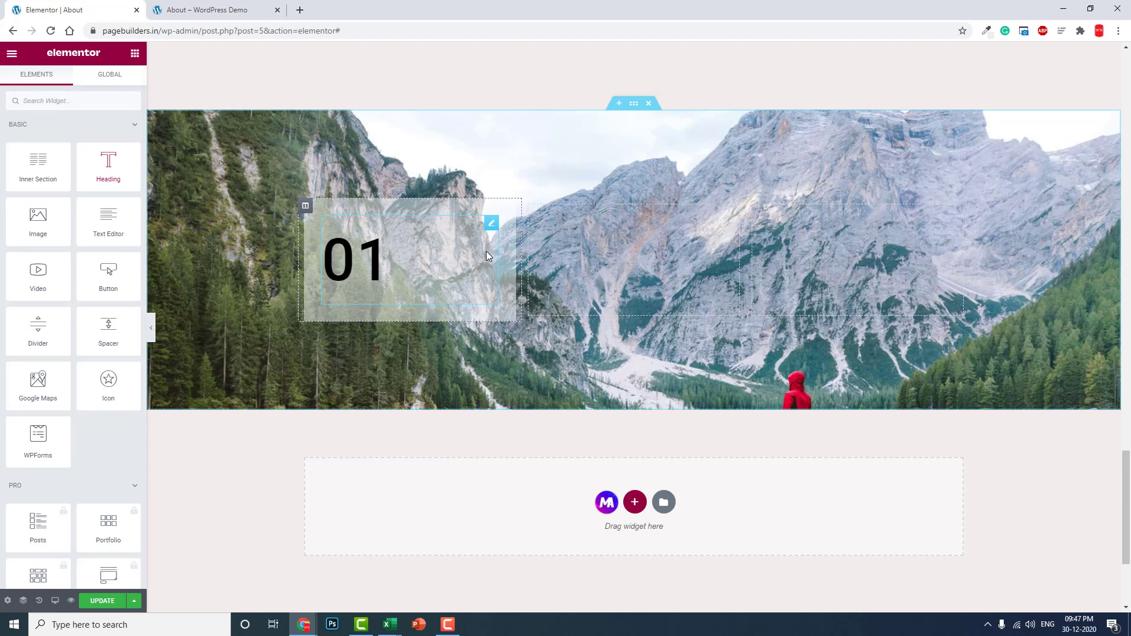
{"action": "right_click", "coordinate": [492, 227]}
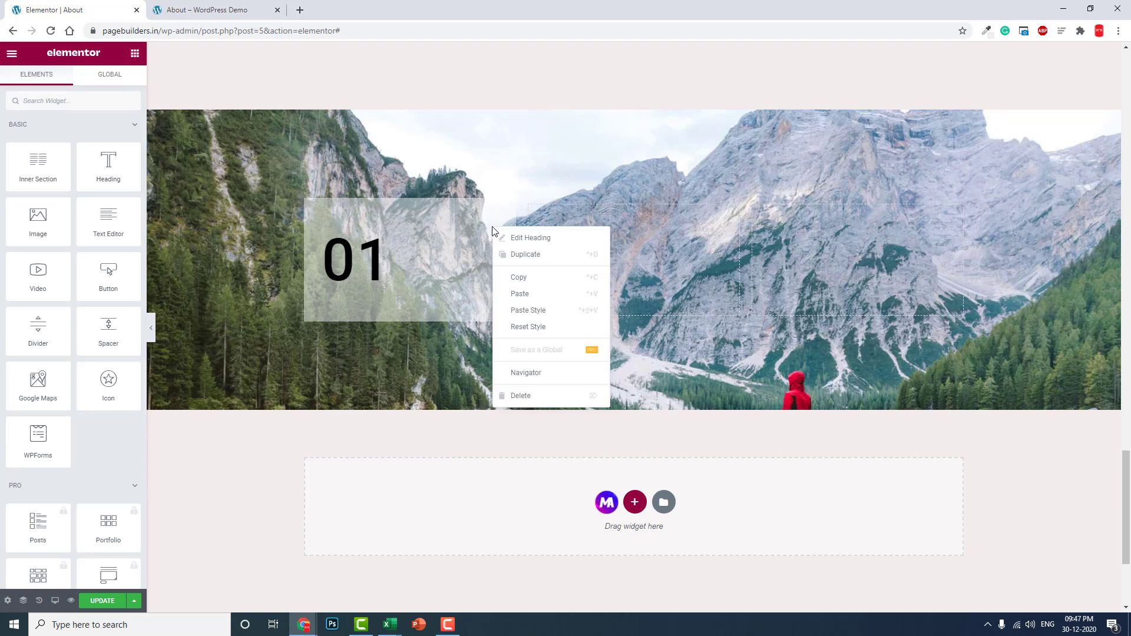
{"action": "left_click", "coordinate": [520, 255]}
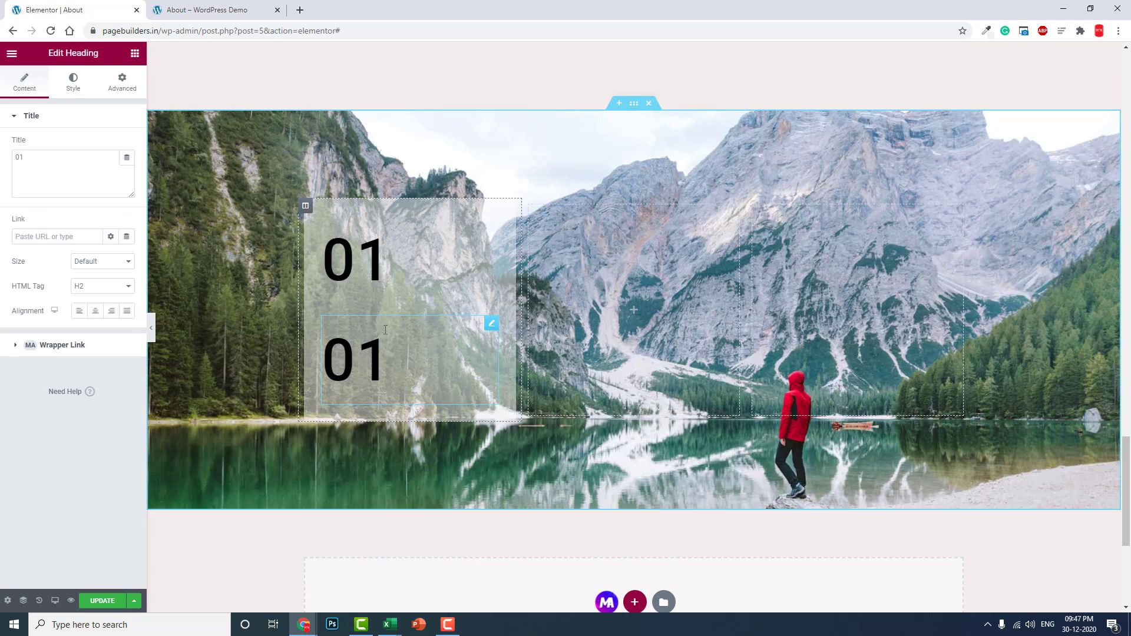
{"action": "left_click", "coordinate": [73, 82]}
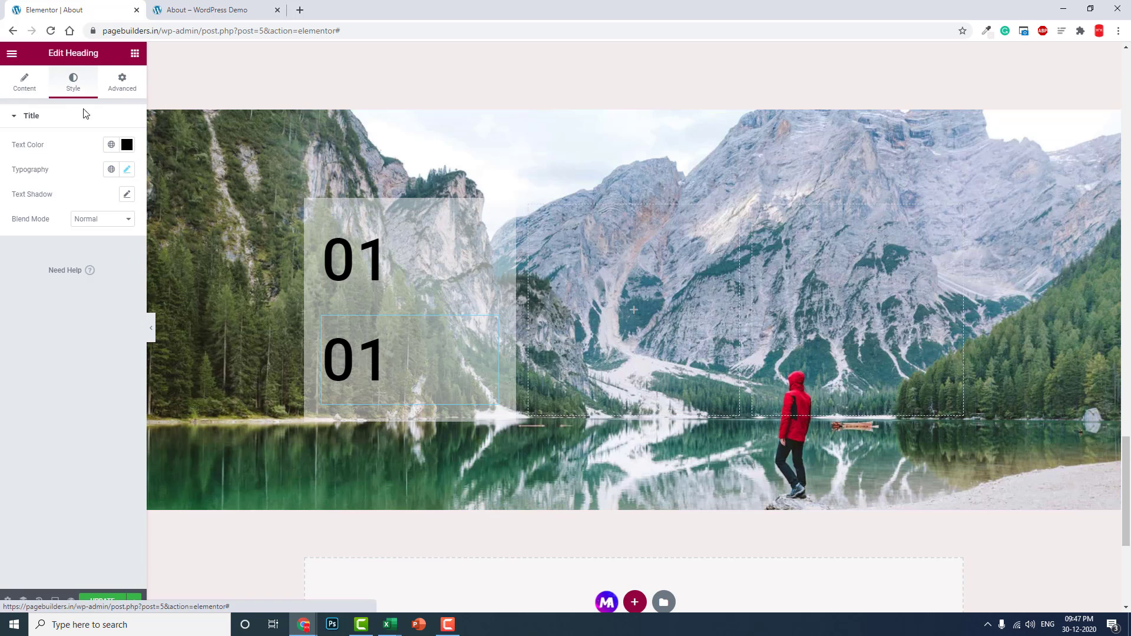
{"action": "left_click", "coordinate": [126, 170]}
Set the copied heading to 50 px, retitle it 'Beauty', and add a Text Editor below.
{"action": "double_click", "coordinate": [106, 270]}
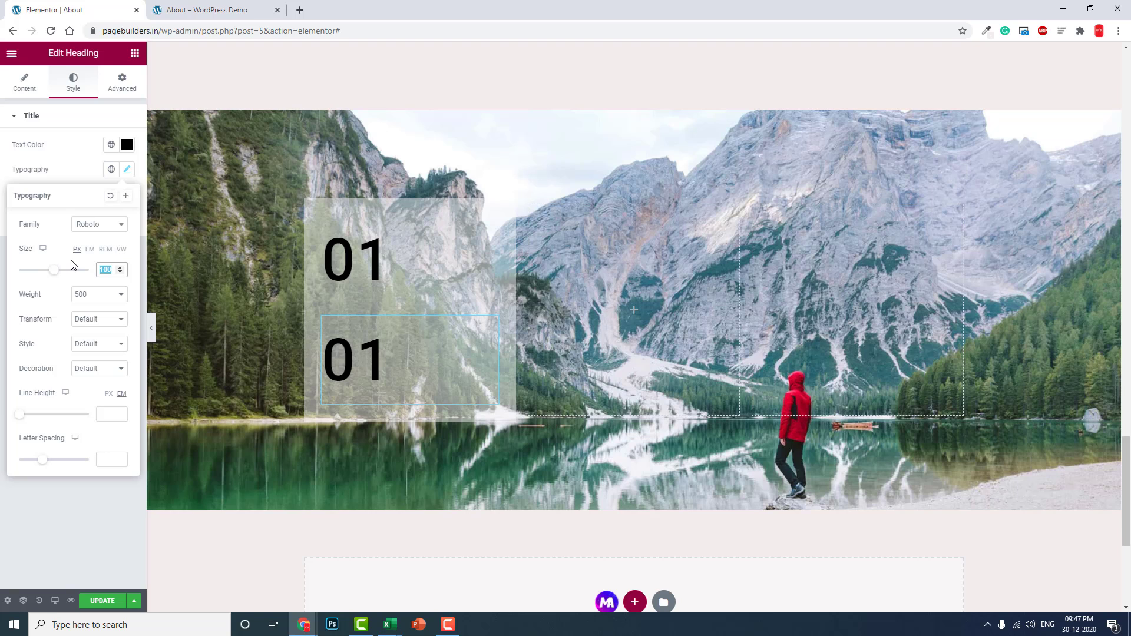
{"action": "type", "text": "50"}
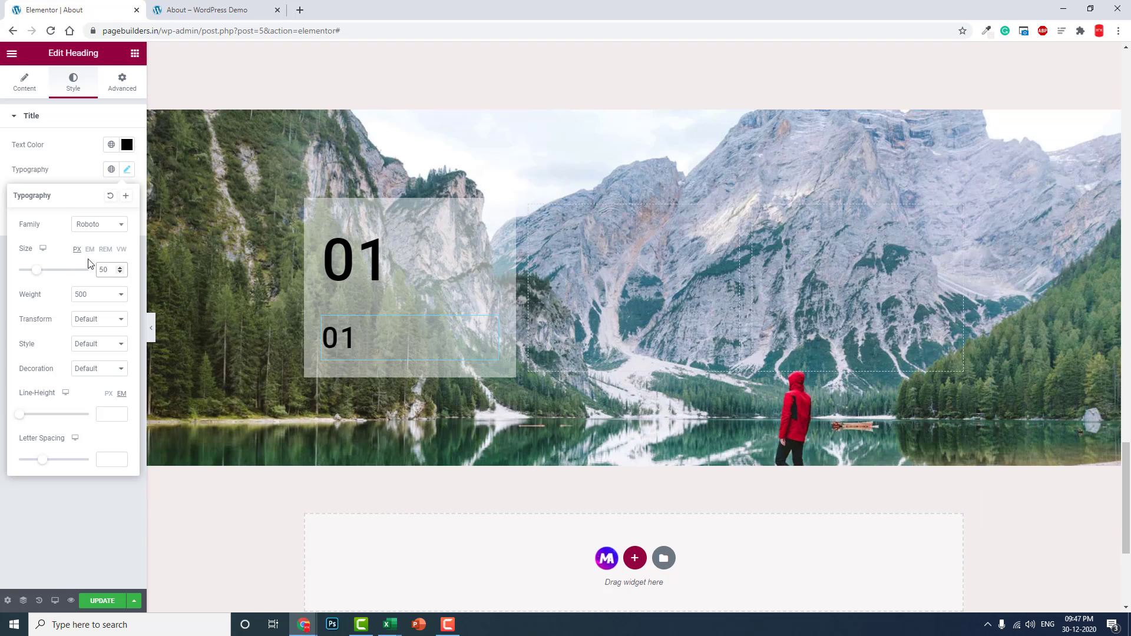
{"action": "left_click", "coordinate": [34, 97]}
{"action": "left_click", "coordinate": [12, 163]}
{"action": "double_click", "coordinate": [13, 160]}
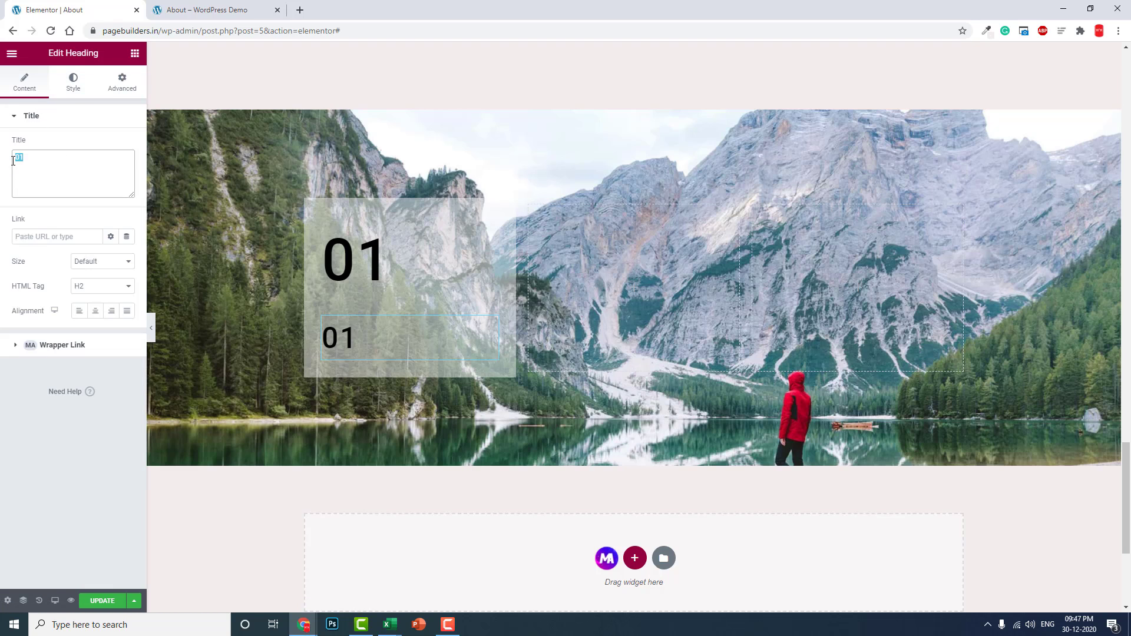
{"action": "type", "text": "Glass Effect"}
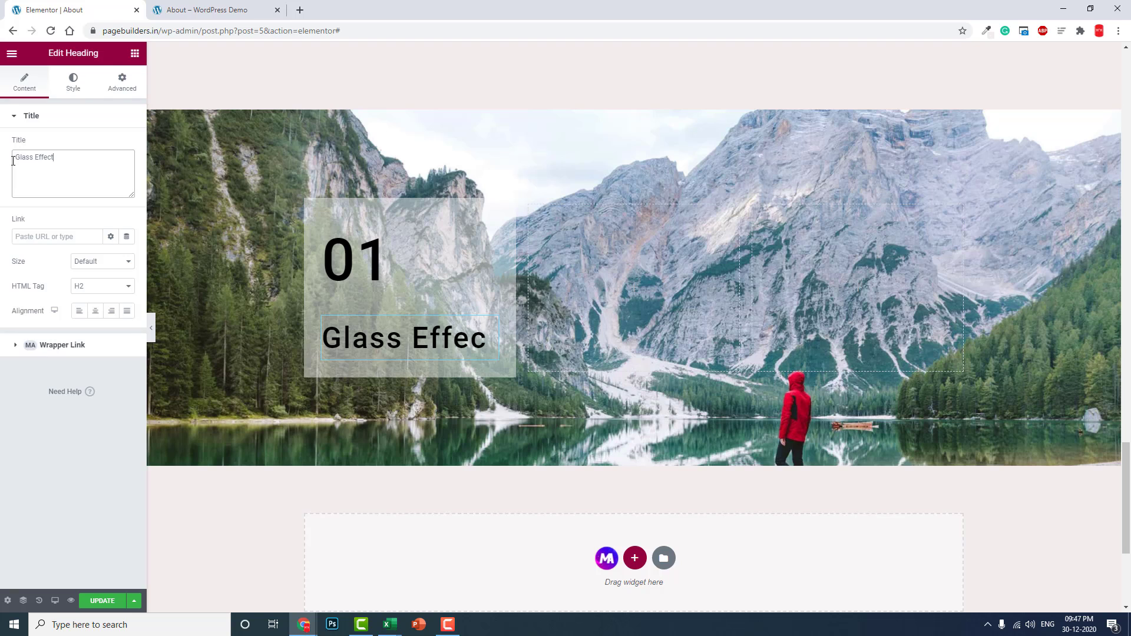
{"action": "key", "text": "BackSpace"}
{"action": "key", "text": "BackSpace"}
{"action": "key", "text": "BackSpace"}
{"action": "key", "text": "BackSpace"}
{"action": "key", "text": "BackSpace"}
{"action": "key", "text": "BackSpace"}
{"action": "key", "text": "BackSpace"}
{"action": "key", "text": "BackSpace"}
{"action": "key", "text": "BackSpace"}
{"action": "key", "text": "BackSpace"}
{"action": "key", "text": "BackSpace"}
{"action": "key", "text": "BackSpace"}
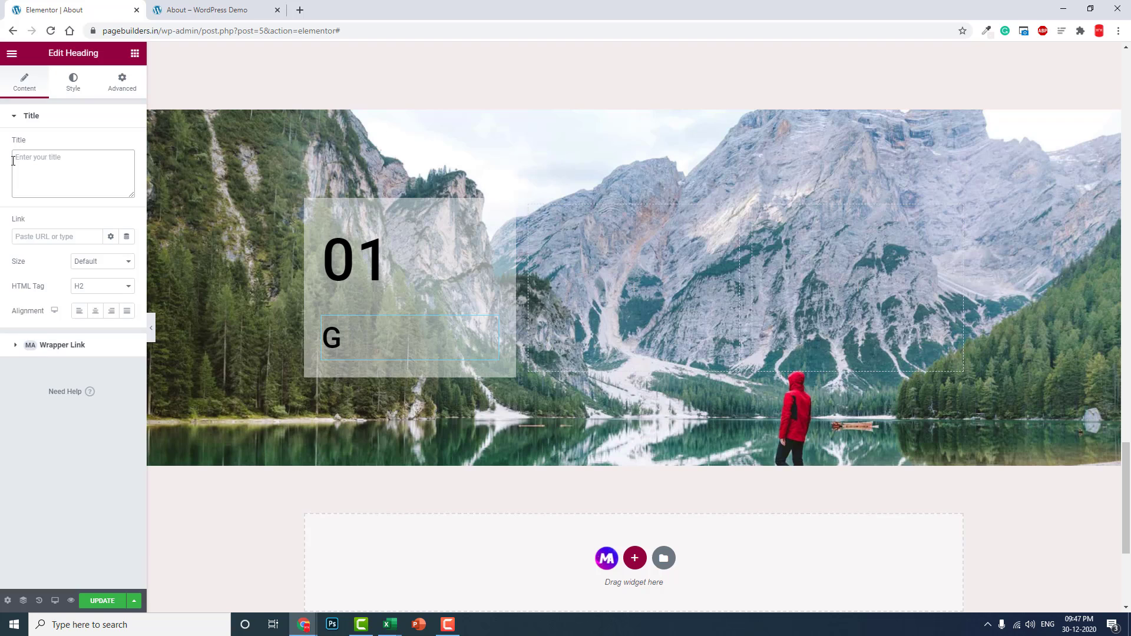
{"action": "type", "text": "Beauty"}
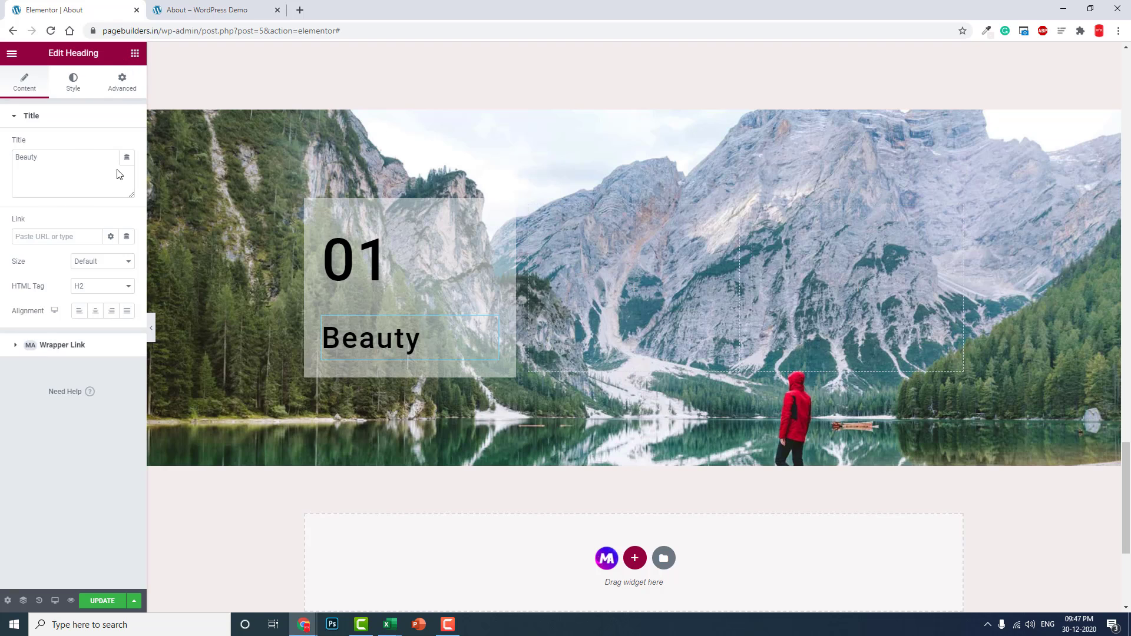
{"action": "left_click", "coordinate": [135, 53]}
{"action": "left_click_drag", "start_coordinate": [115, 213], "coordinate": [393, 363]}
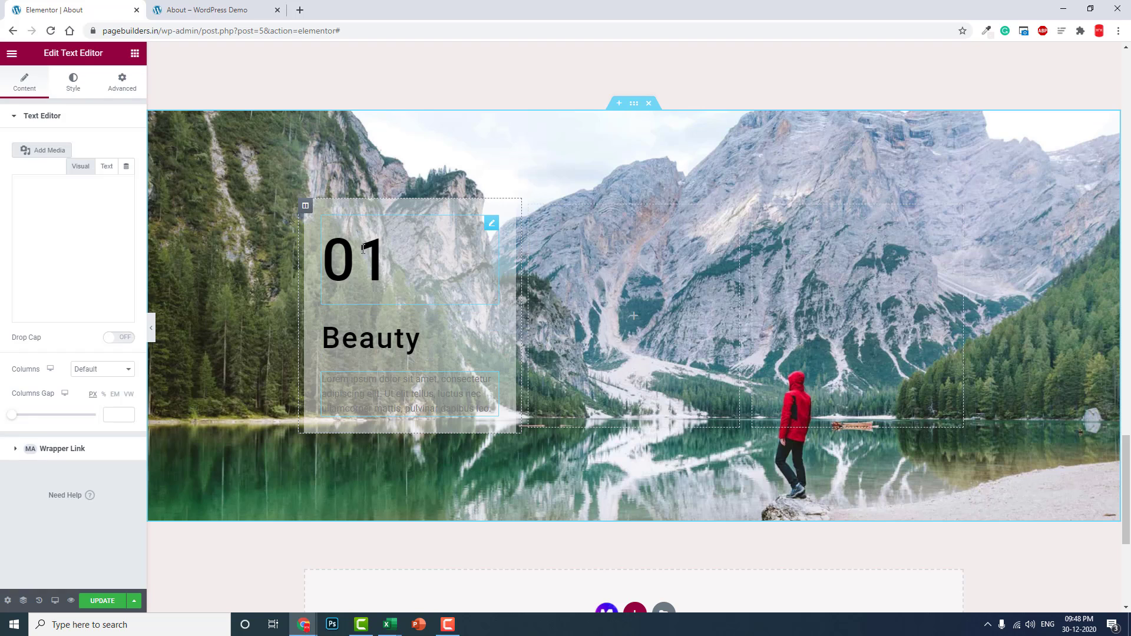
Make the Lorem ipsum paragraph black and place a Button widget beneath it.
{"action": "left_click", "coordinate": [76, 89]}
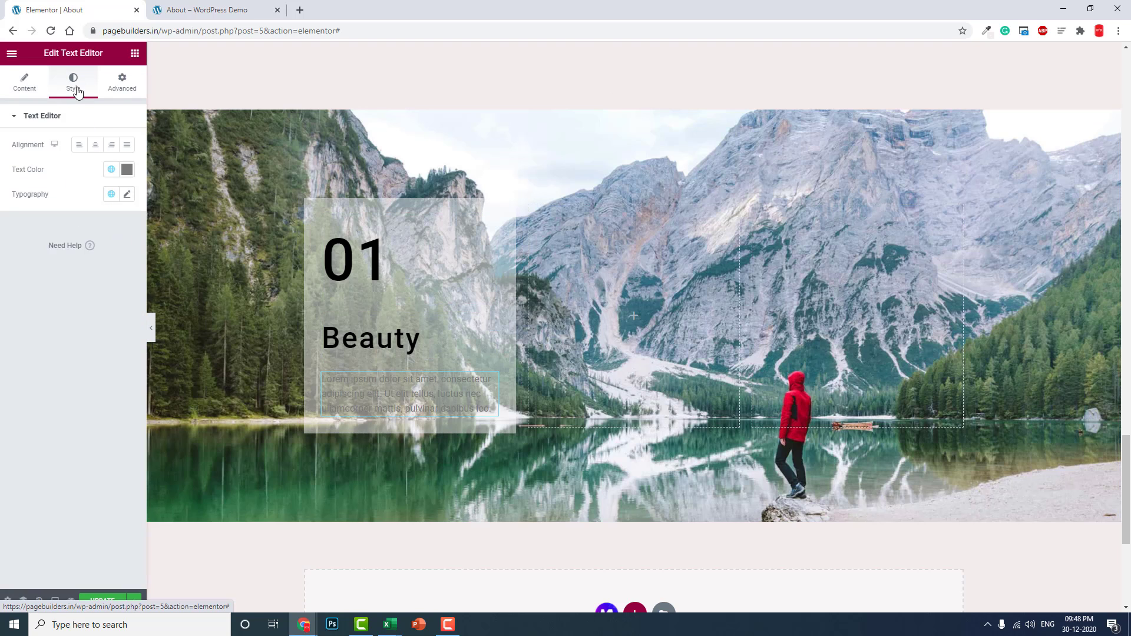
{"action": "left_click", "coordinate": [127, 170]}
{"action": "left_click_drag", "start_coordinate": [76, 260], "coordinate": [50, 354]}
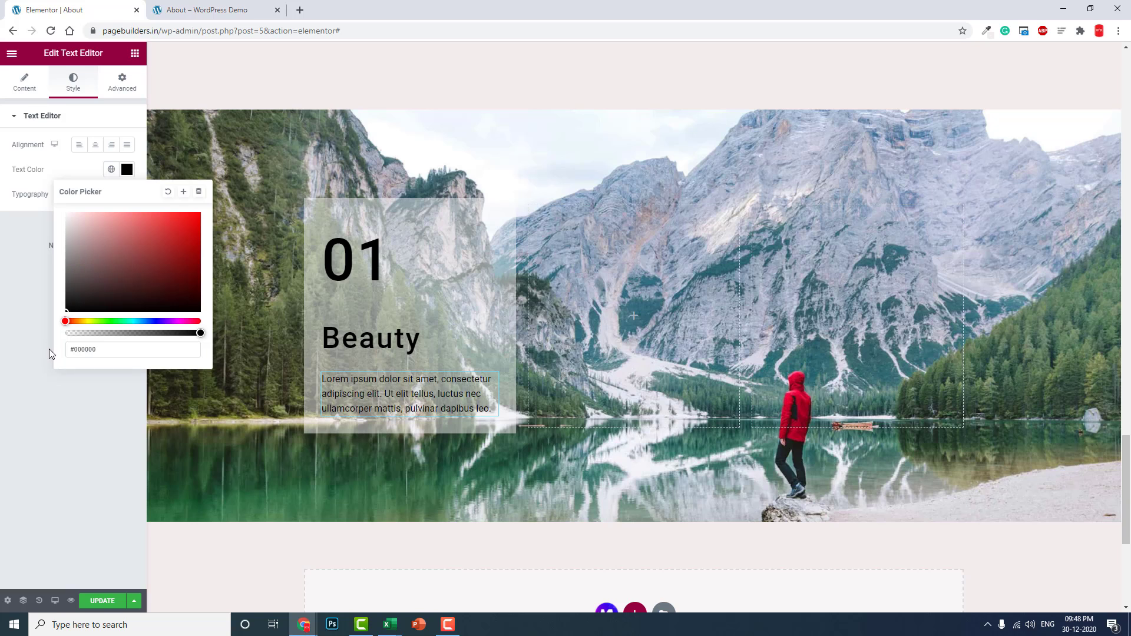
{"action": "left_click", "coordinate": [2, 399]}
{"action": "left_click", "coordinate": [135, 53]}
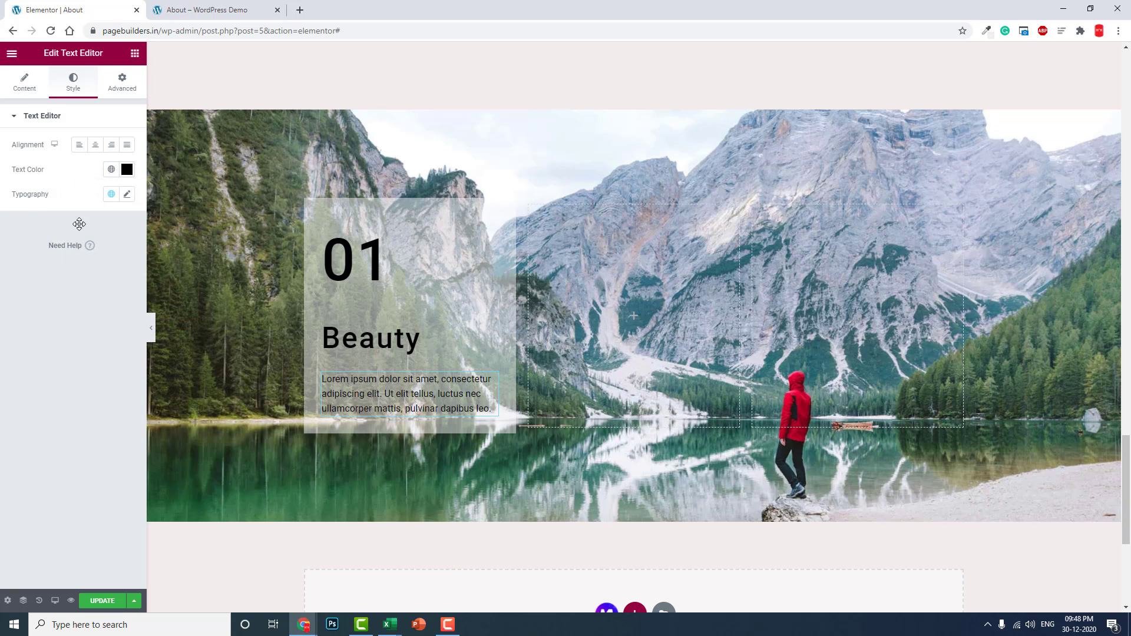
{"action": "left_click_drag", "start_coordinate": [109, 274], "coordinate": [404, 417]}
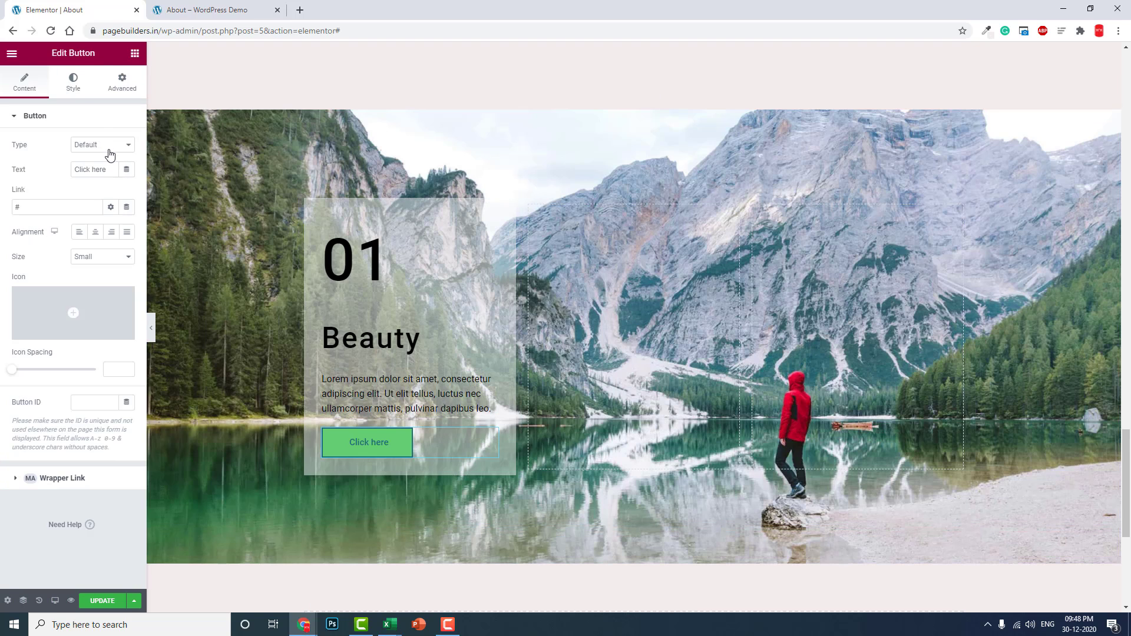
Change the button label to 'LEARN MORE' and its size to Extra Large.
{"action": "left_click_drag", "start_coordinate": [108, 169], "coordinate": [9, 157]}
{"action": "type", "text": "BUY"}
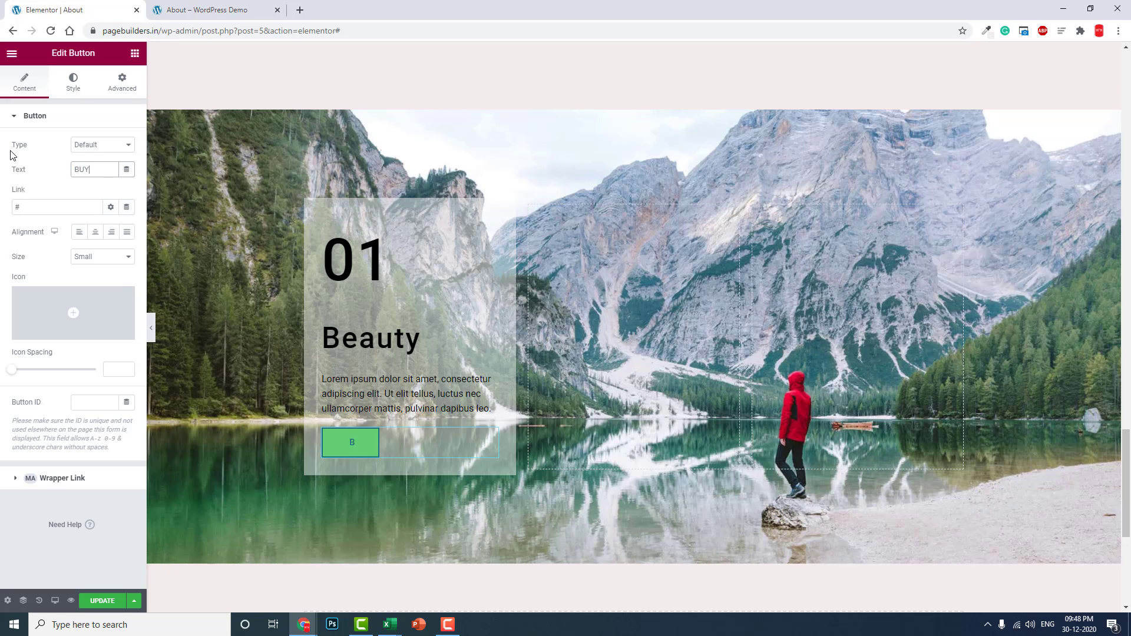
{"action": "key", "text": "BackSpace"}
{"action": "key", "text": "BackSpace"}
{"action": "key", "text": "BackSpace"}
{"action": "type", "text": "LEARN MORE"}
{"action": "left_click", "coordinate": [106, 259]}
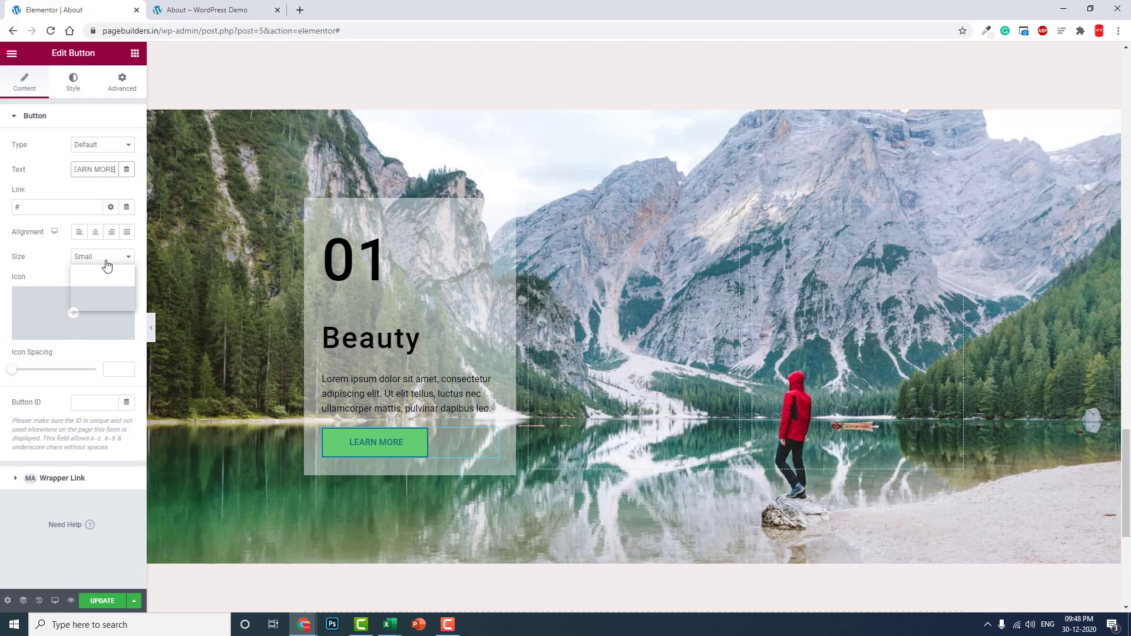
{"action": "left_click", "coordinate": [105, 304]}
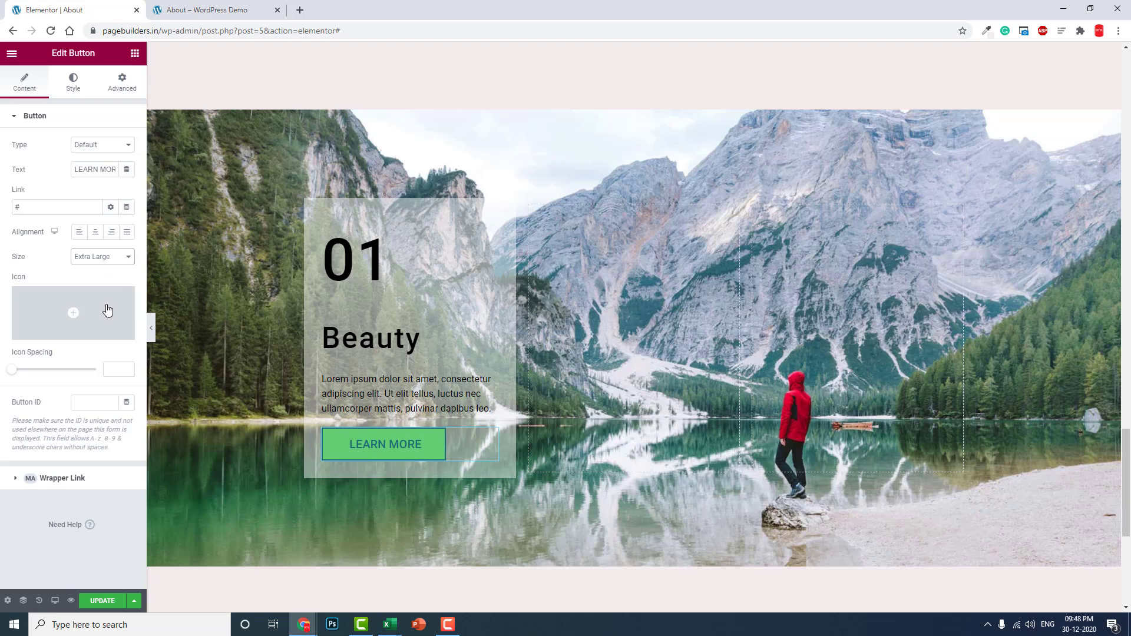
{"action": "left_click", "coordinate": [75, 88]}
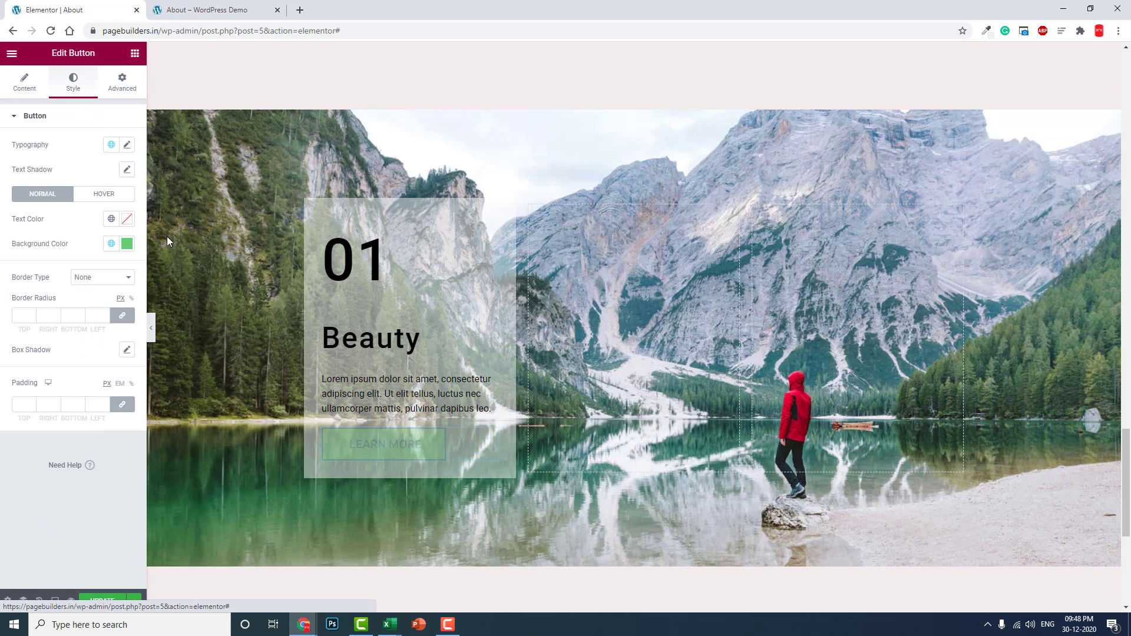
Give the button a yellow background and black text colour.
{"action": "left_click", "coordinate": [127, 244]}
{"action": "left_click", "coordinate": [81, 395]}
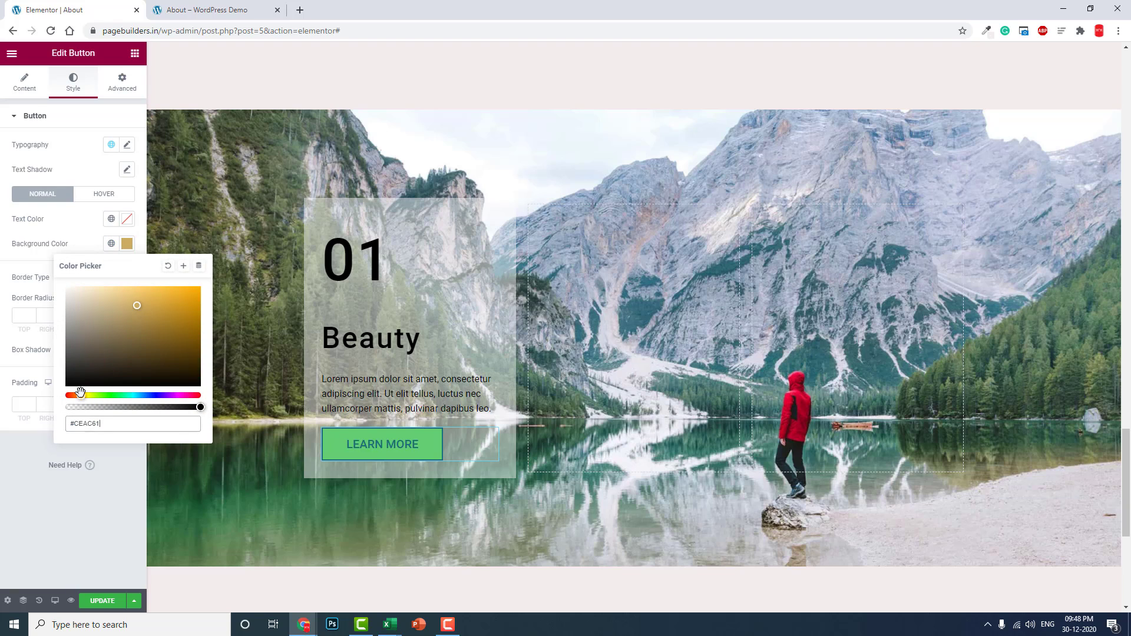
{"action": "mouse_move", "coordinate": [171, 291]}
{"action": "left_mouse_down"}
{"action": "mouse_move", "coordinate": [192, 295]}
{"action": "mouse_move", "coordinate": [171, 285]}
{"action": "left_mouse_up"}
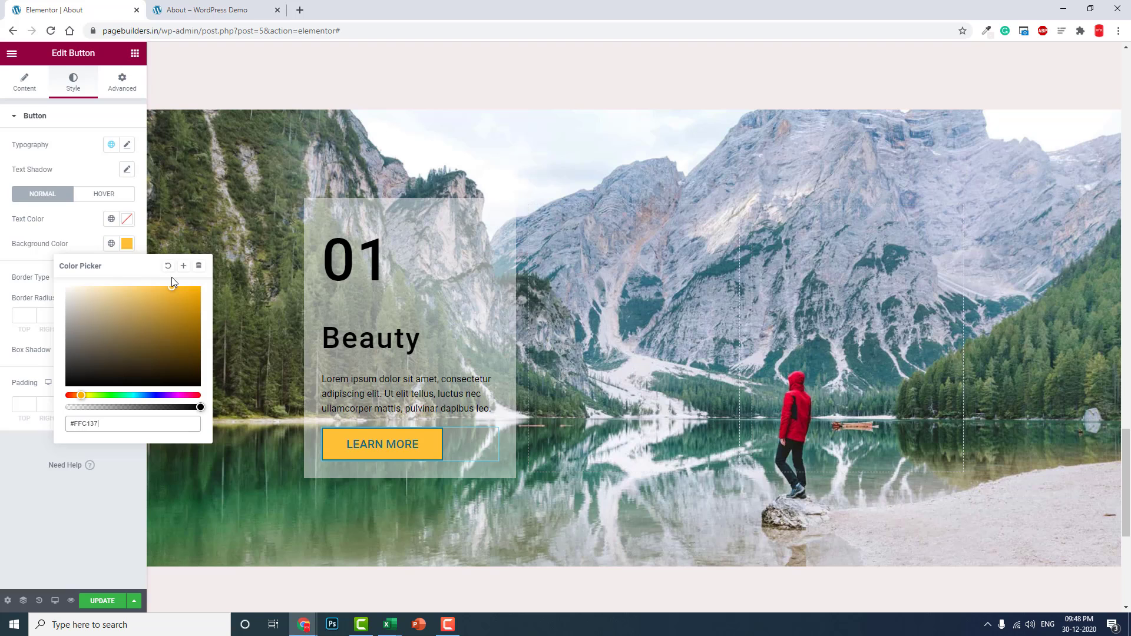
{"action": "left_click", "coordinate": [3, 447]}
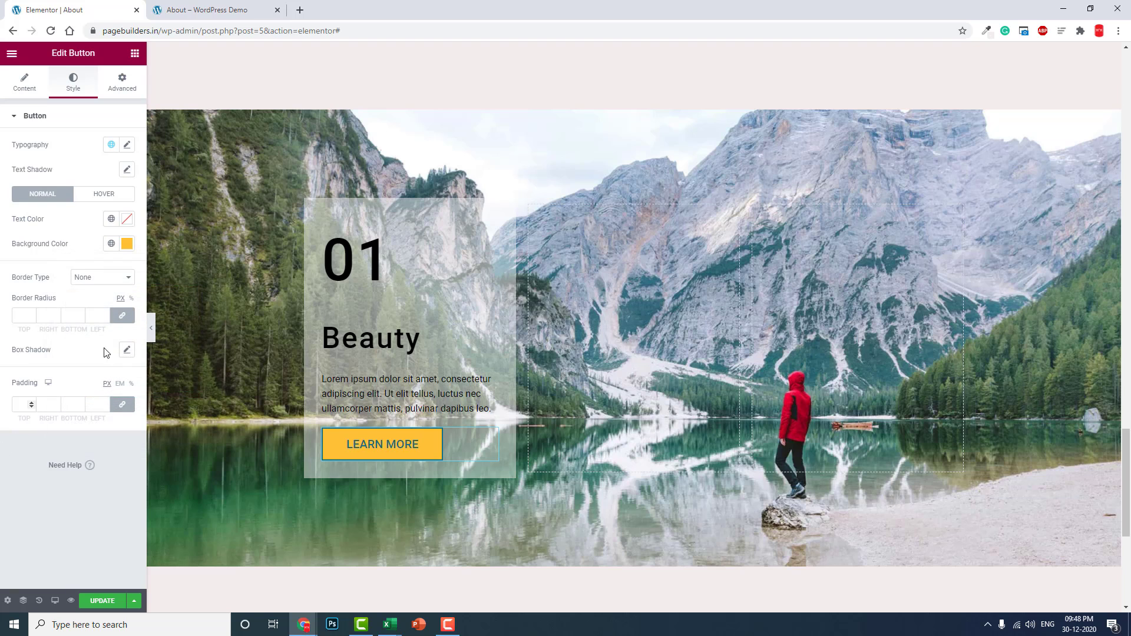
{"action": "left_click", "coordinate": [125, 223]}
{"action": "double_click", "coordinate": [83, 399]}
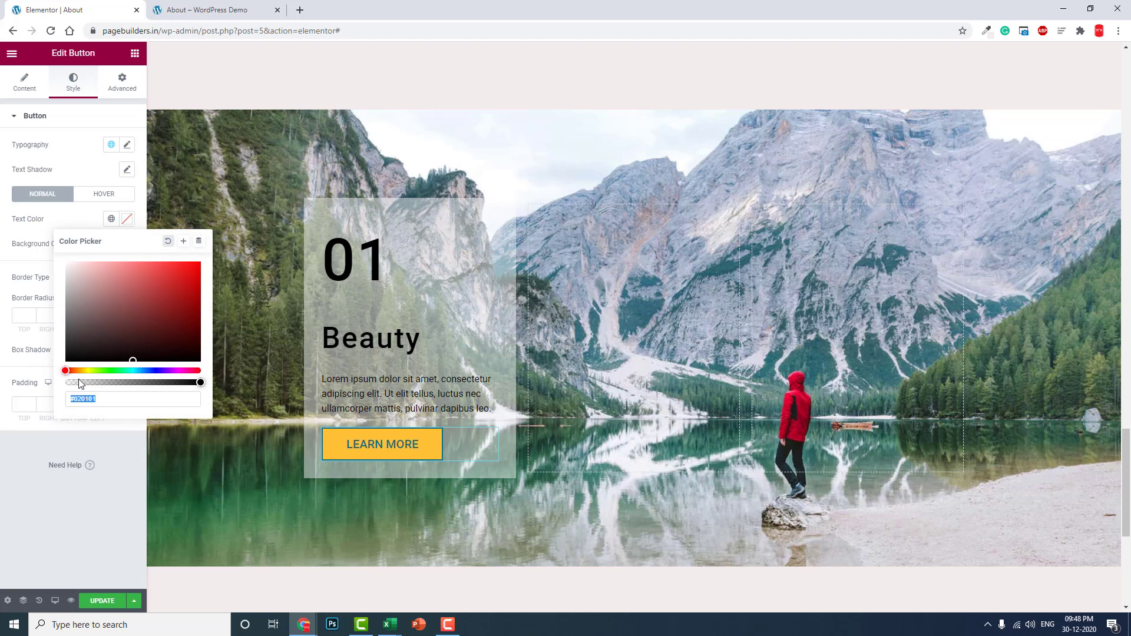
{"action": "type", "text": "#000000"}
{"action": "left_click", "coordinate": [31, 405]}
Set the button border to Solid with a fully transparent border colour.
{"action": "left_click", "coordinate": [103, 277]}
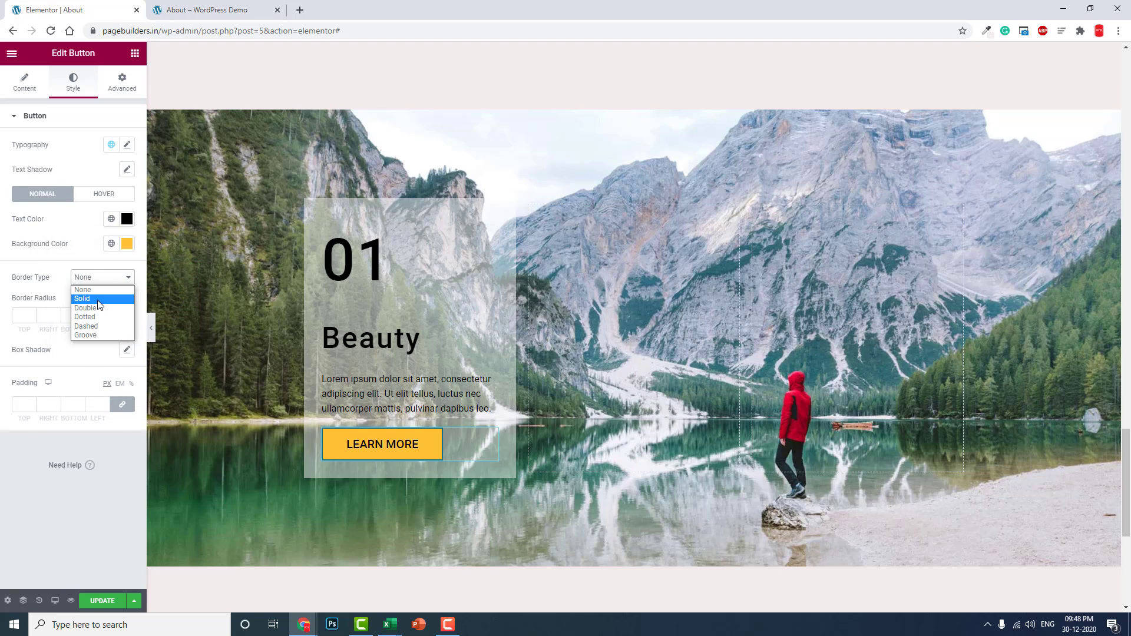
{"action": "left_click", "coordinate": [98, 300]}
{"action": "left_click", "coordinate": [128, 360]}
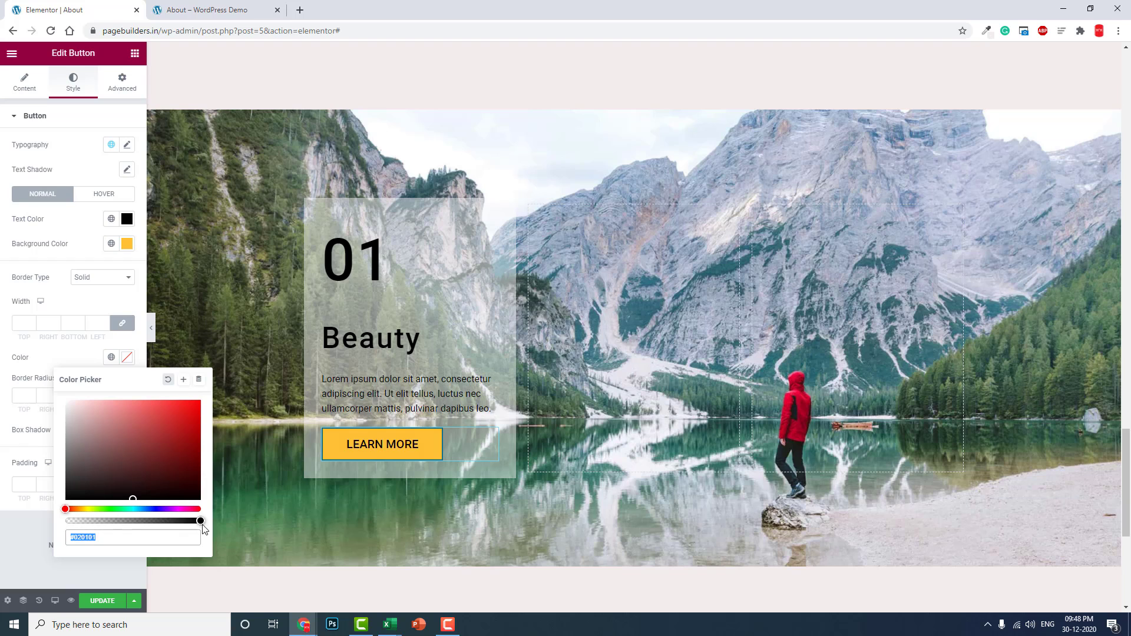
{"action": "left_click_drag", "start_coordinate": [198, 521], "coordinate": [2, 518]}
{"action": "left_click", "coordinate": [4, 538]}
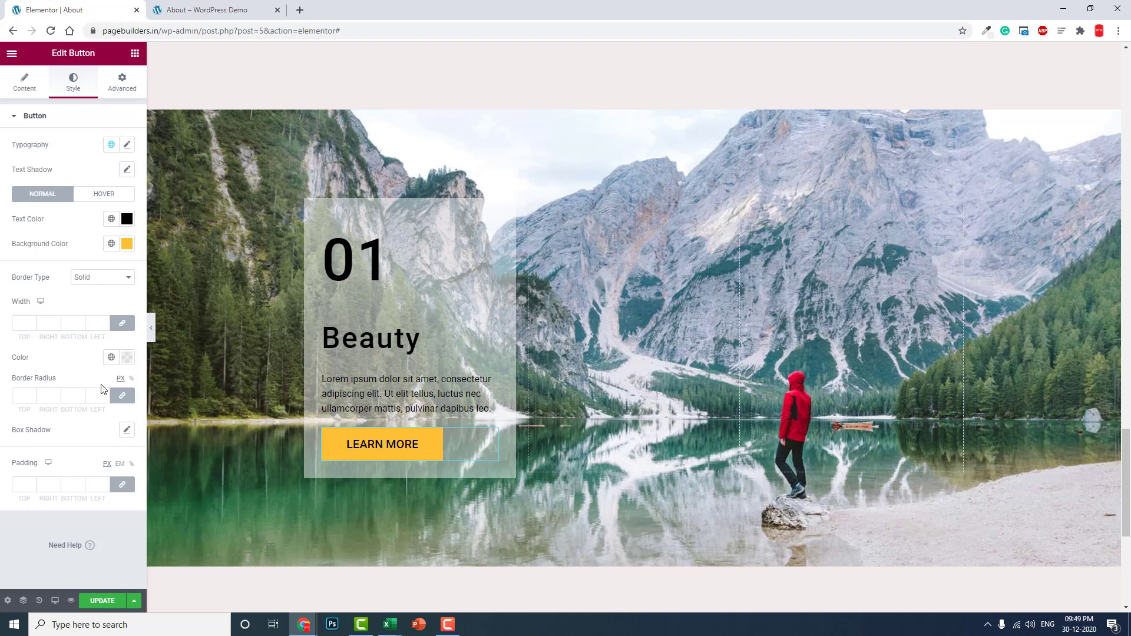
{"action": "left_click", "coordinate": [127, 358]}
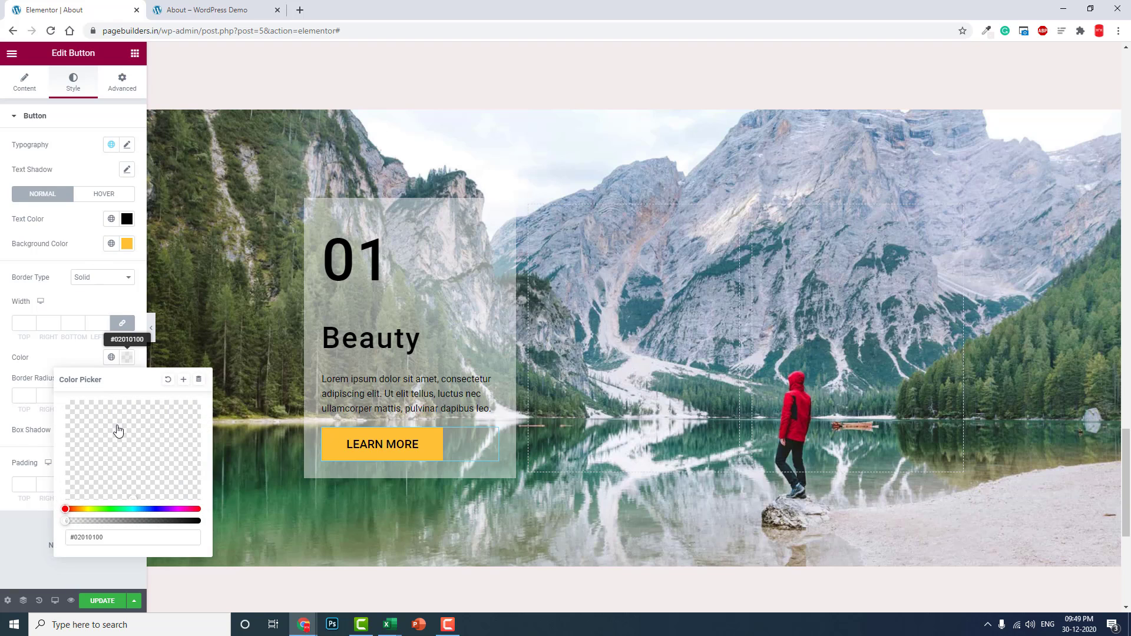
{"action": "left_click", "coordinate": [88, 537]}
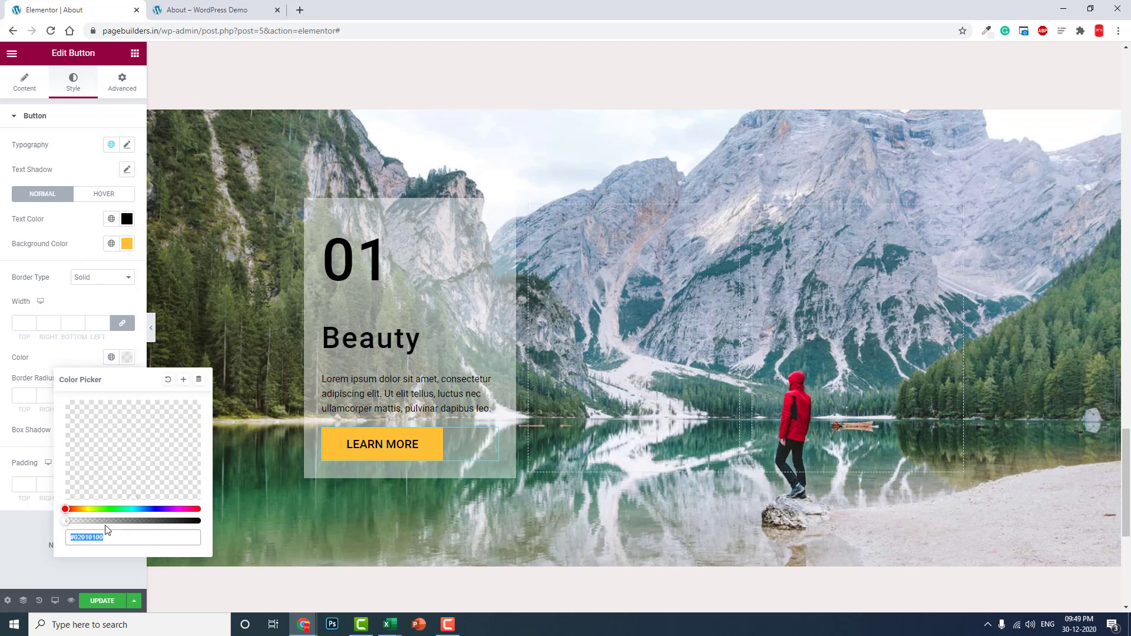
{"action": "left_click", "coordinate": [1, 552]}
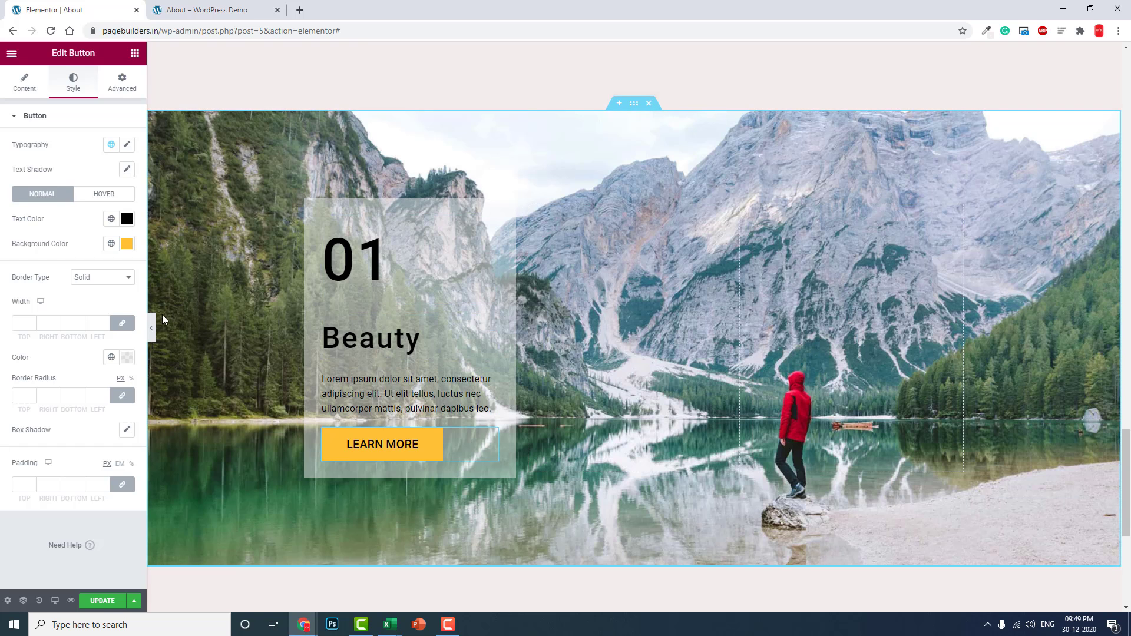
Set the first column's background to translucent white #FFFFFF9E over the mountain photo.
{"action": "left_click", "coordinate": [152, 328]}
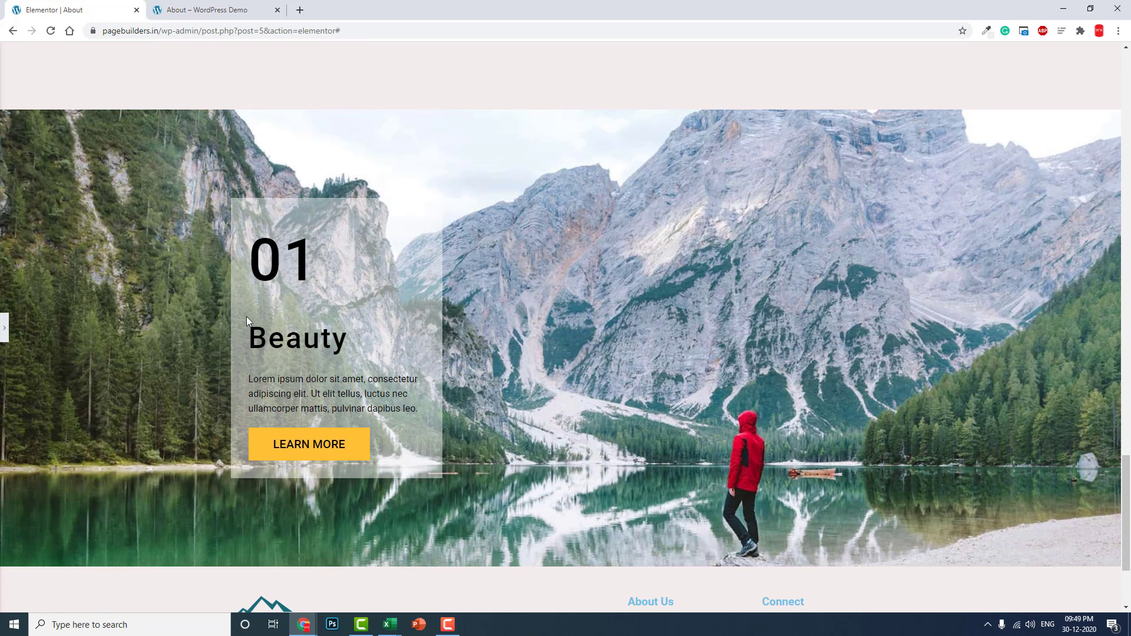
{"action": "left_click", "coordinate": [3, 327]}
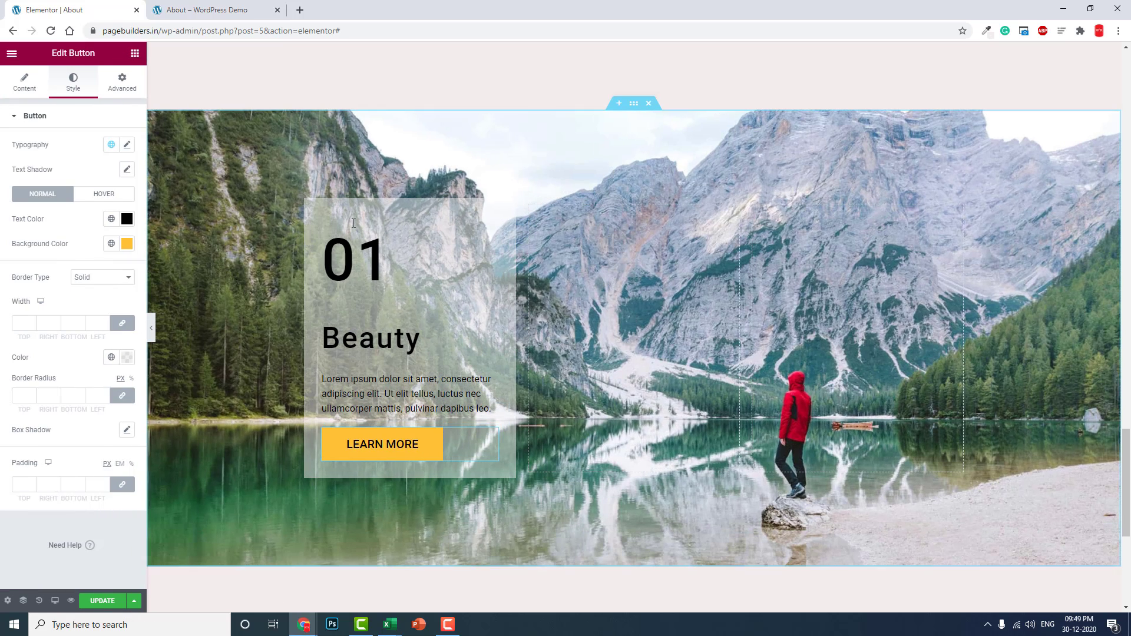
{"action": "left_click", "coordinate": [307, 207]}
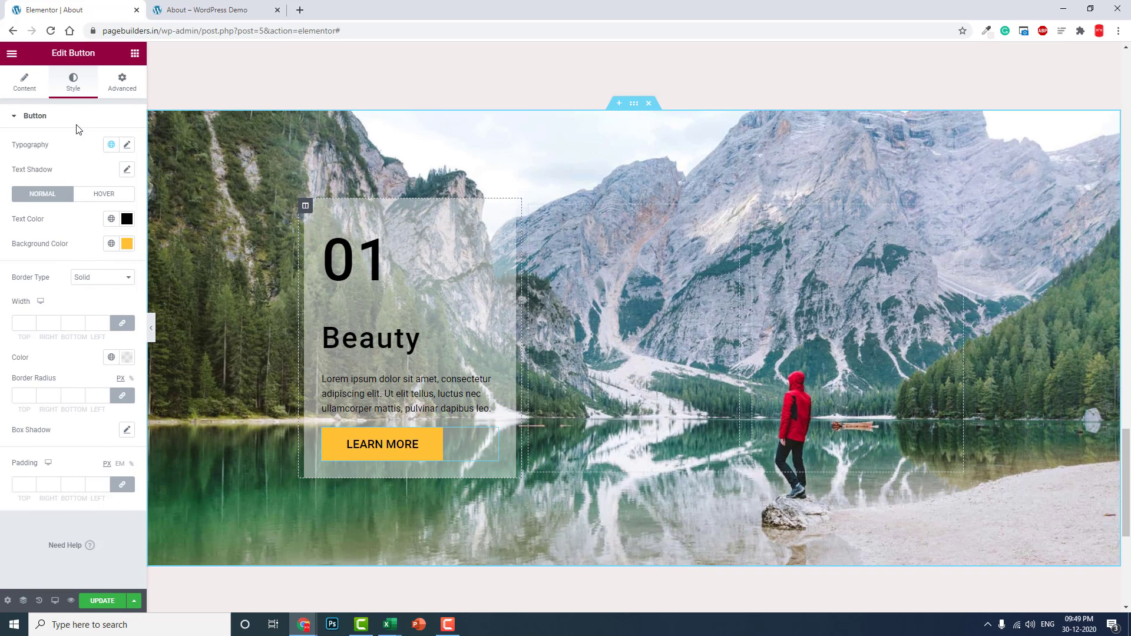
{"action": "left_click", "coordinate": [127, 197]}
{"action": "left_click_drag", "start_coordinate": [105, 357], "coordinate": [142, 358]}
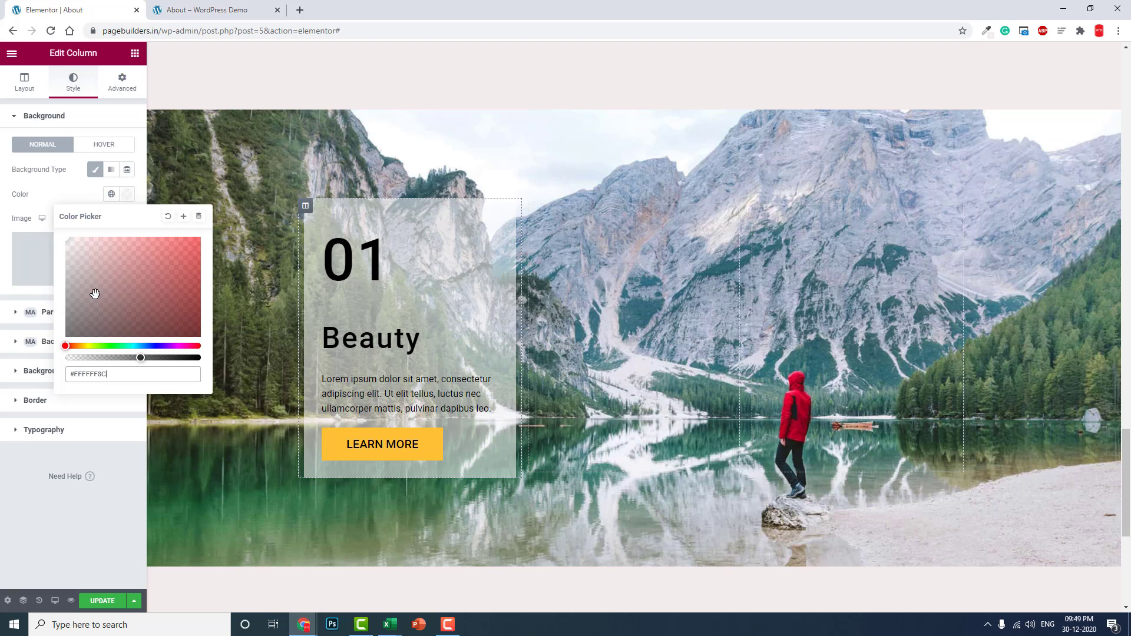
{"action": "left_click", "coordinate": [71, 241]}
{"action": "left_click_drag", "start_coordinate": [70, 241], "coordinate": [42, 224]}
{"action": "mouse_move", "coordinate": [147, 358]}
{"action": "left_mouse_down"}
{"action": "mouse_move", "coordinate": [164, 358]}
{"action": "mouse_move", "coordinate": [149, 358]}
{"action": "left_mouse_up"}
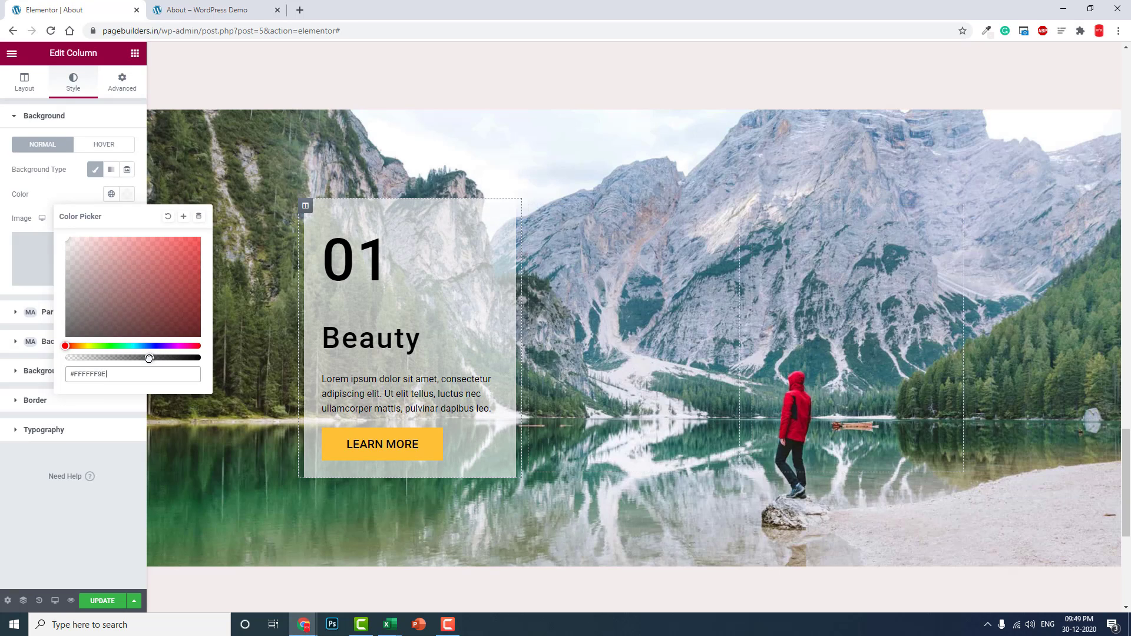
{"action": "left_click", "coordinate": [37, 483]}
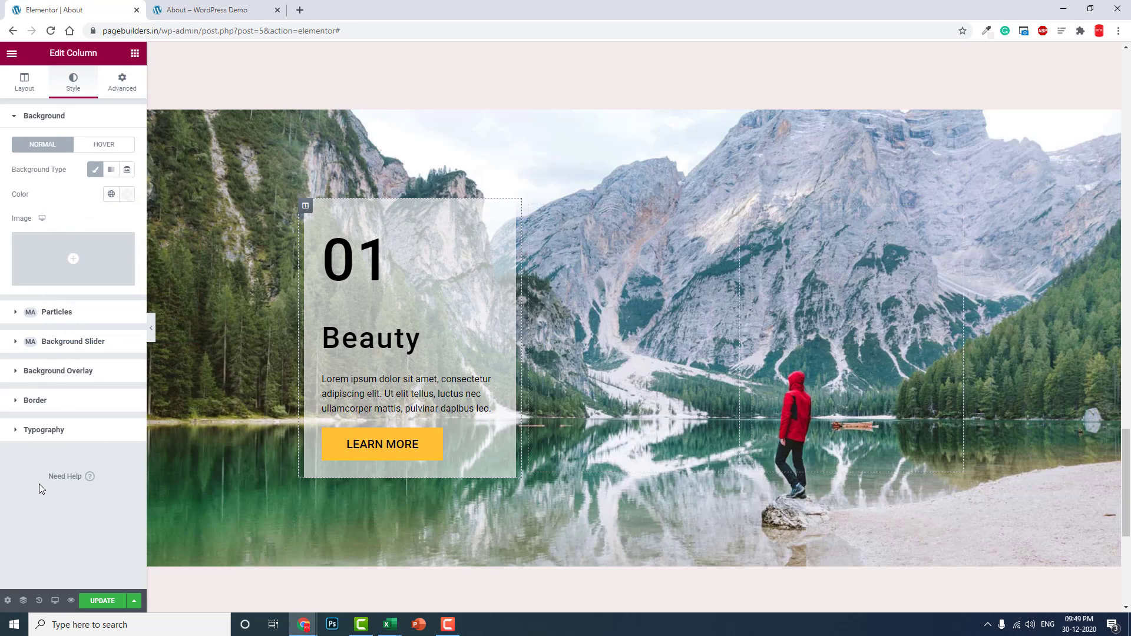
{"action": "left_click", "coordinate": [52, 401]}
{"action": "left_click", "coordinate": [106, 289]}
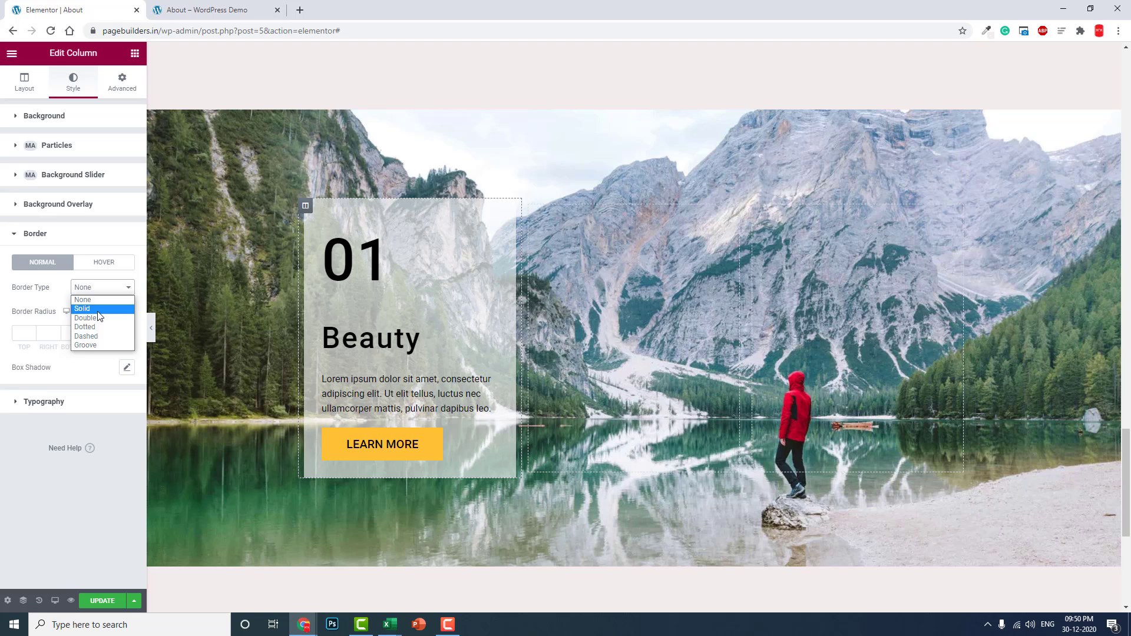
Add a solid 1 px light grey #DED9D9 border on all sides, then preview it.
{"action": "left_click", "coordinate": [82, 309]}
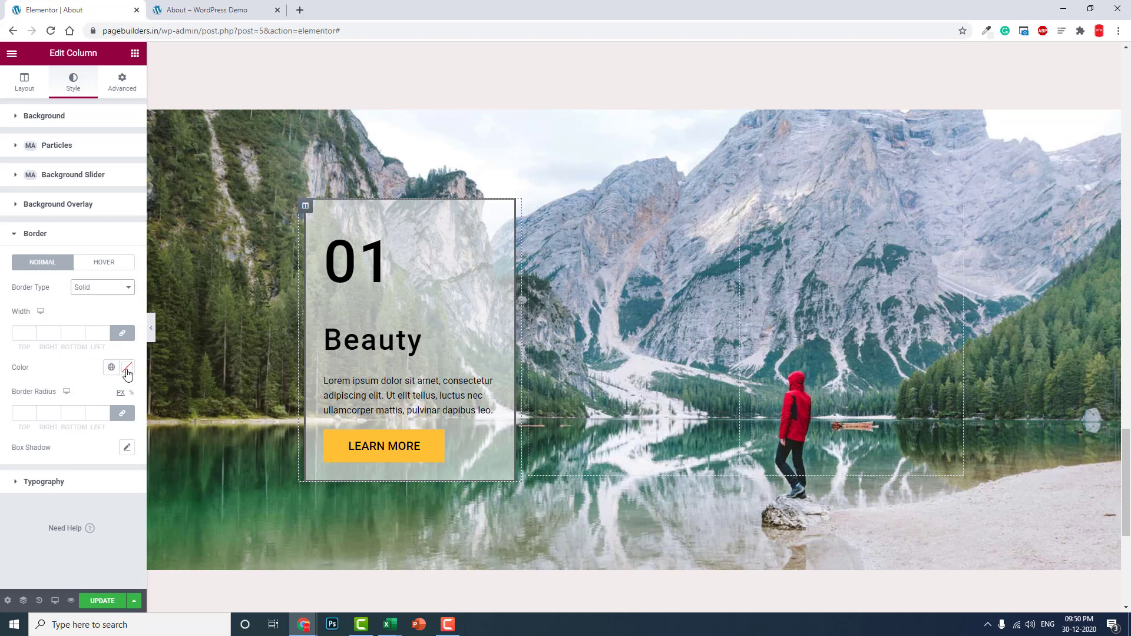
{"action": "left_click", "coordinate": [127, 369]}
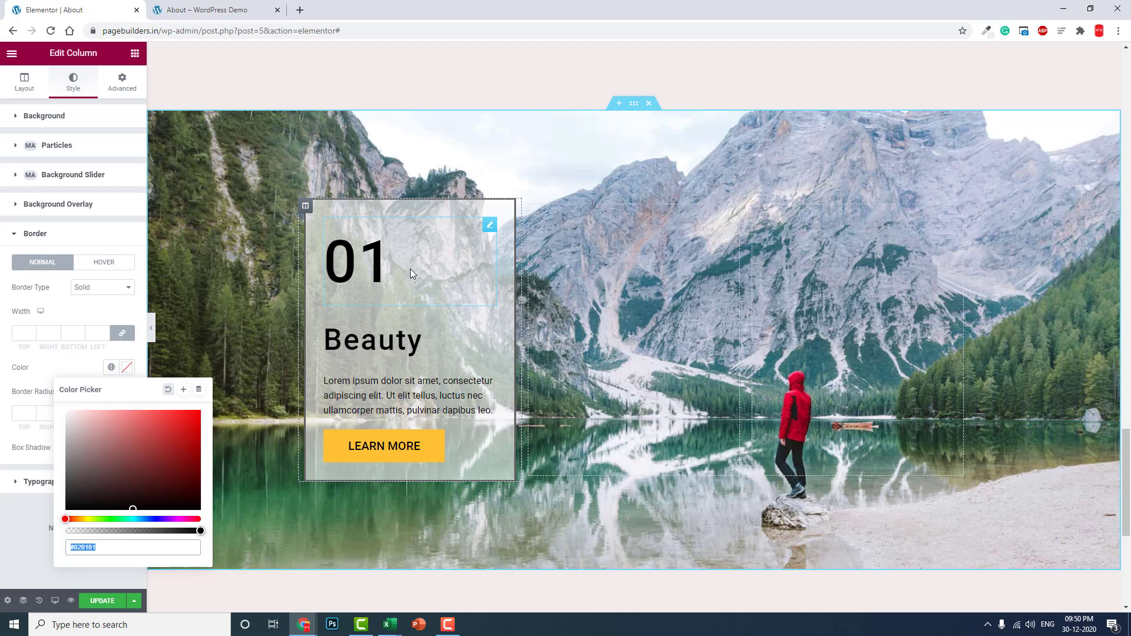
{"action": "left_click", "coordinate": [68, 422]}
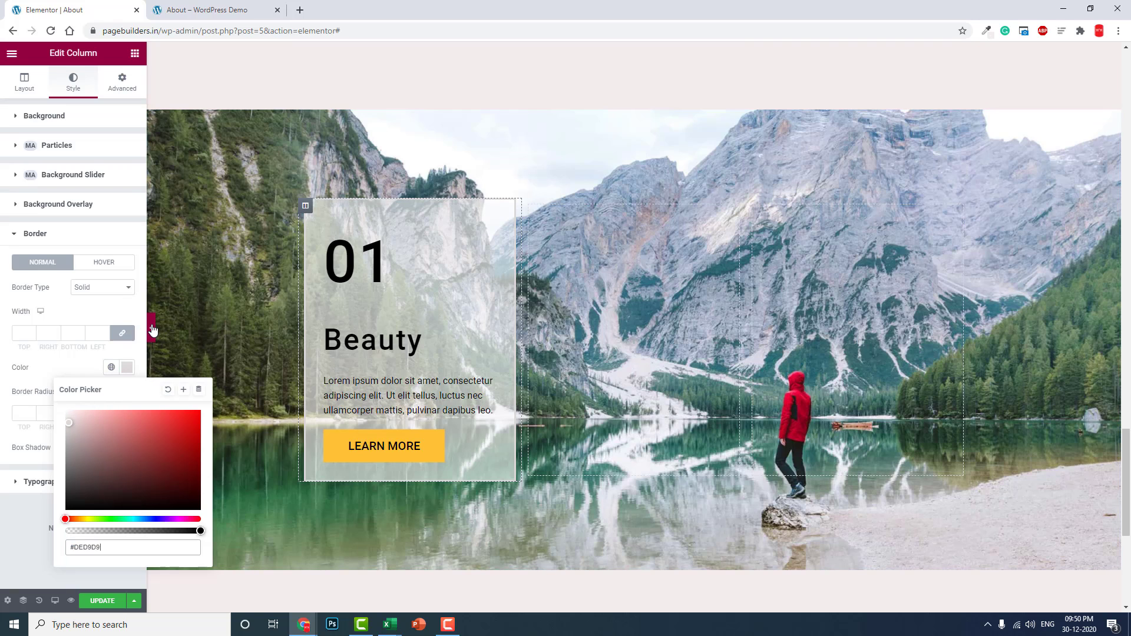
{"action": "left_click", "coordinate": [104, 332]}
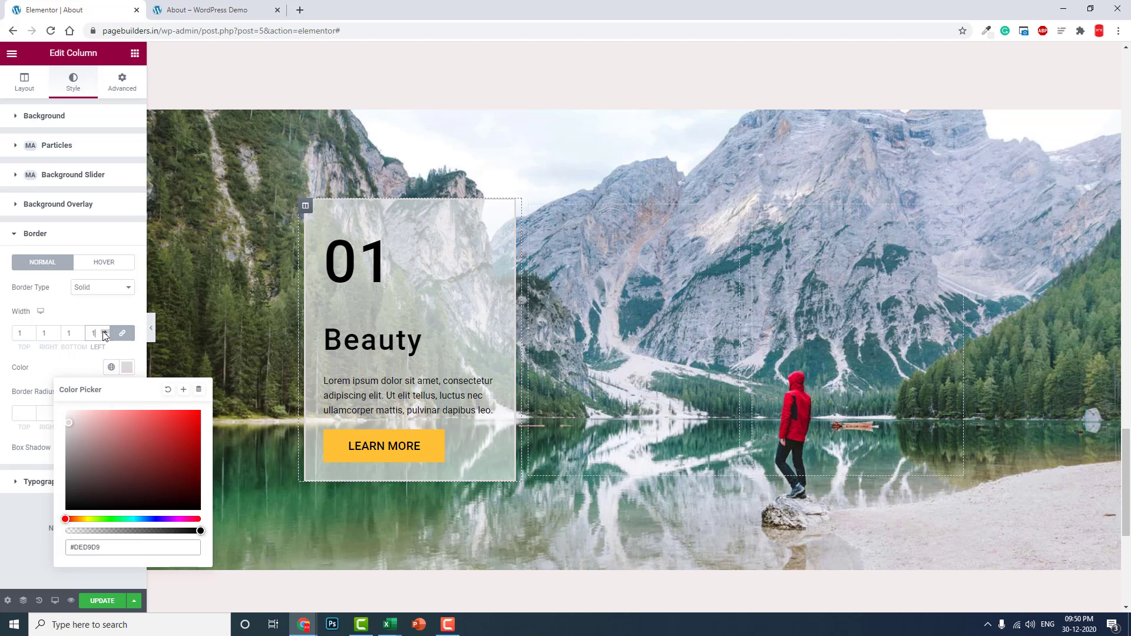
{"action": "left_click", "coordinate": [150, 332]}
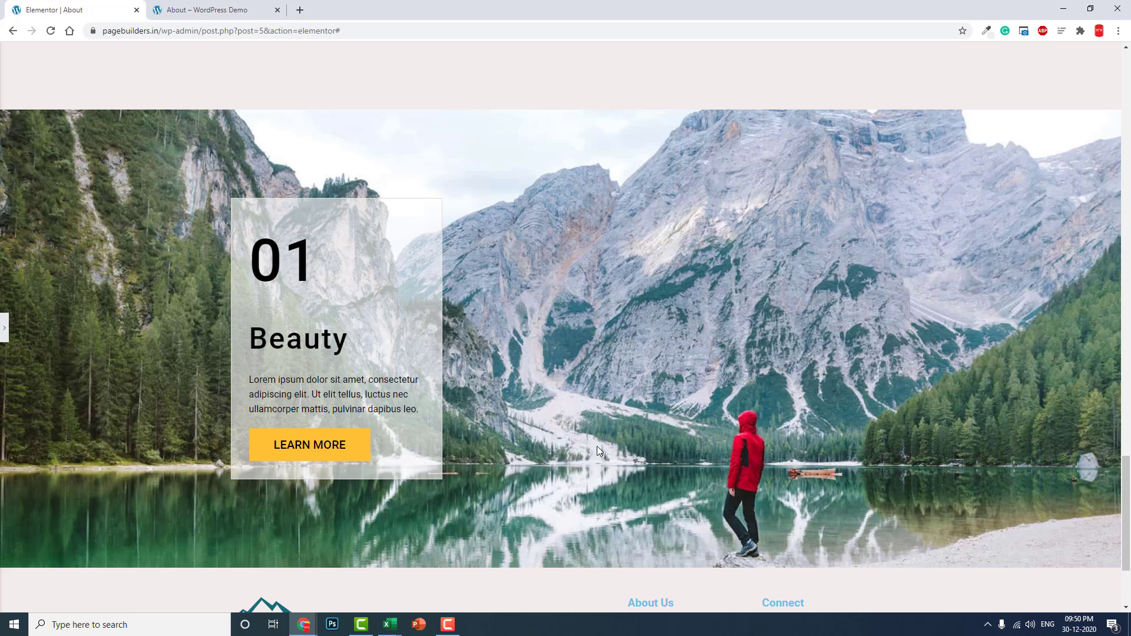
{"action": "left_click", "coordinate": [4, 330]}
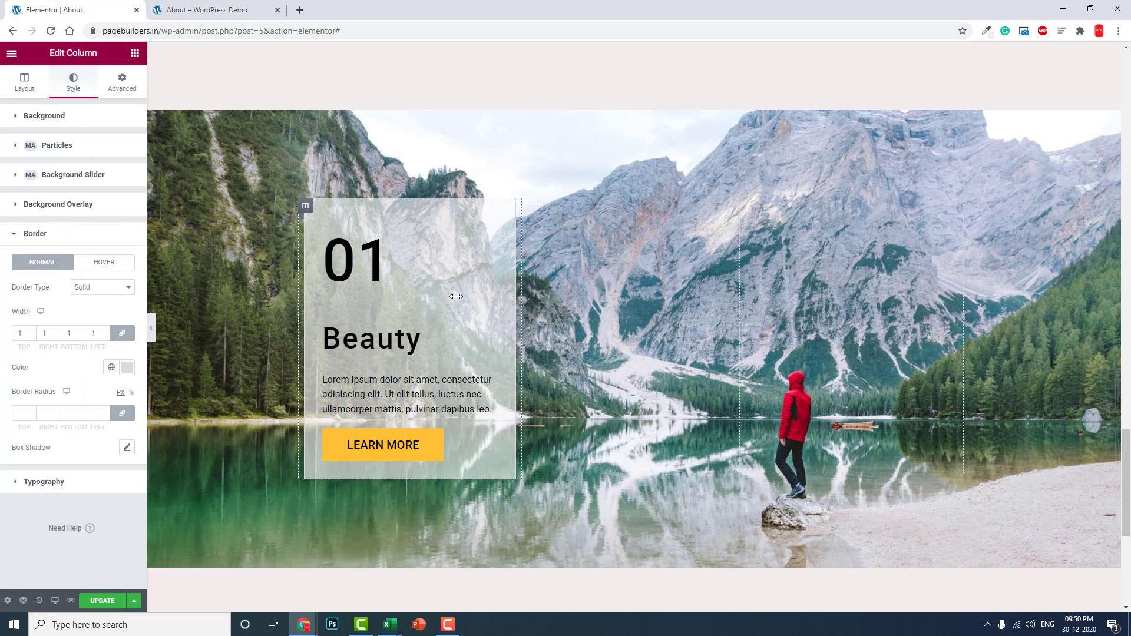
Duplicate the glass column twice and delete the extra fourth copy, leaving three identical cards.
{"action": "right_click", "coordinate": [305, 206]}
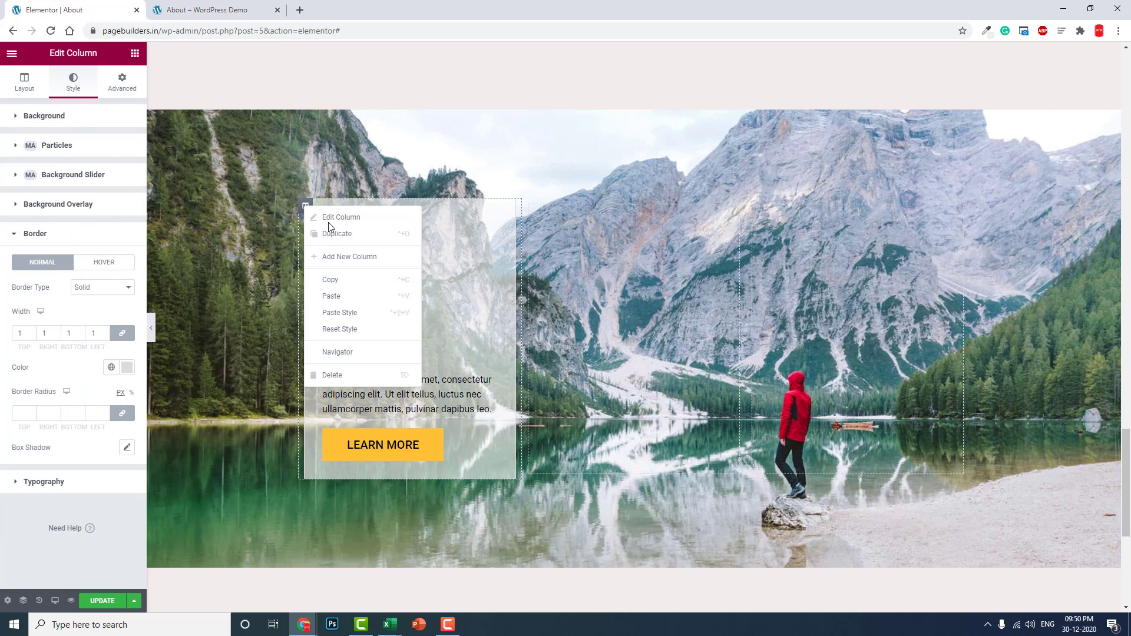
{"action": "left_click", "coordinate": [337, 236]}
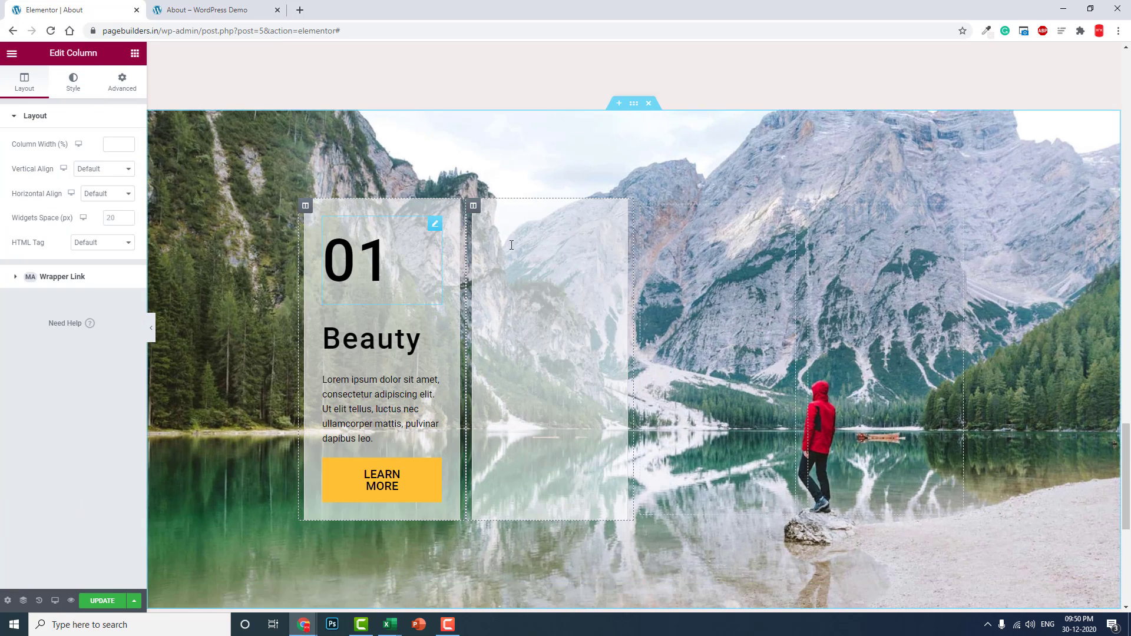
{"action": "right_click", "coordinate": [474, 207]}
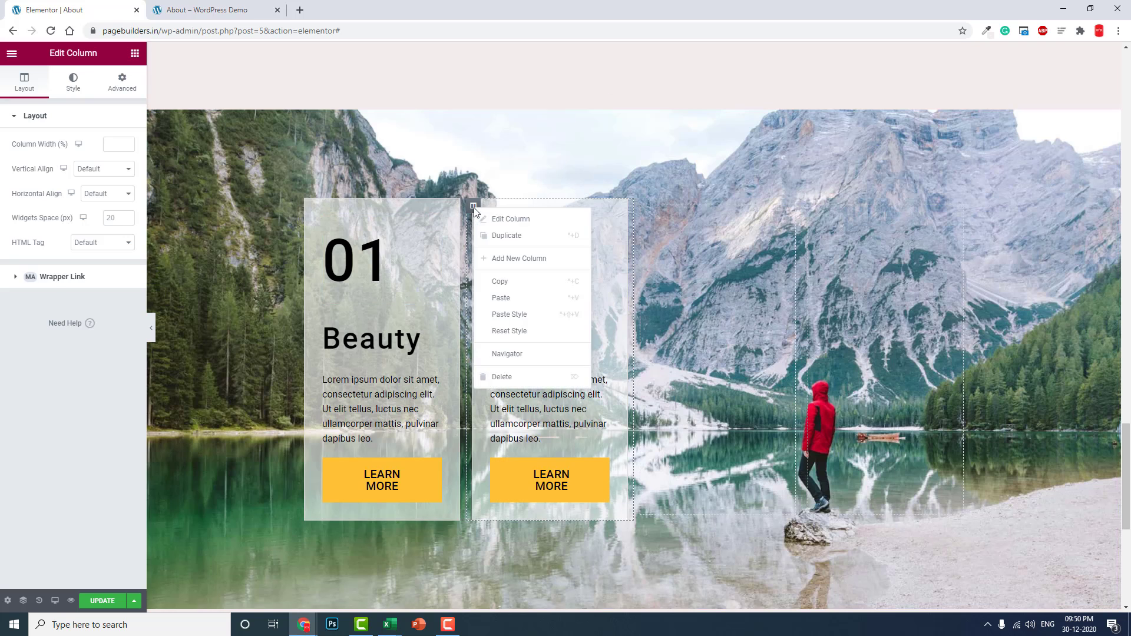
{"action": "left_click", "coordinate": [501, 238]}
{"action": "right_click", "coordinate": [713, 207]}
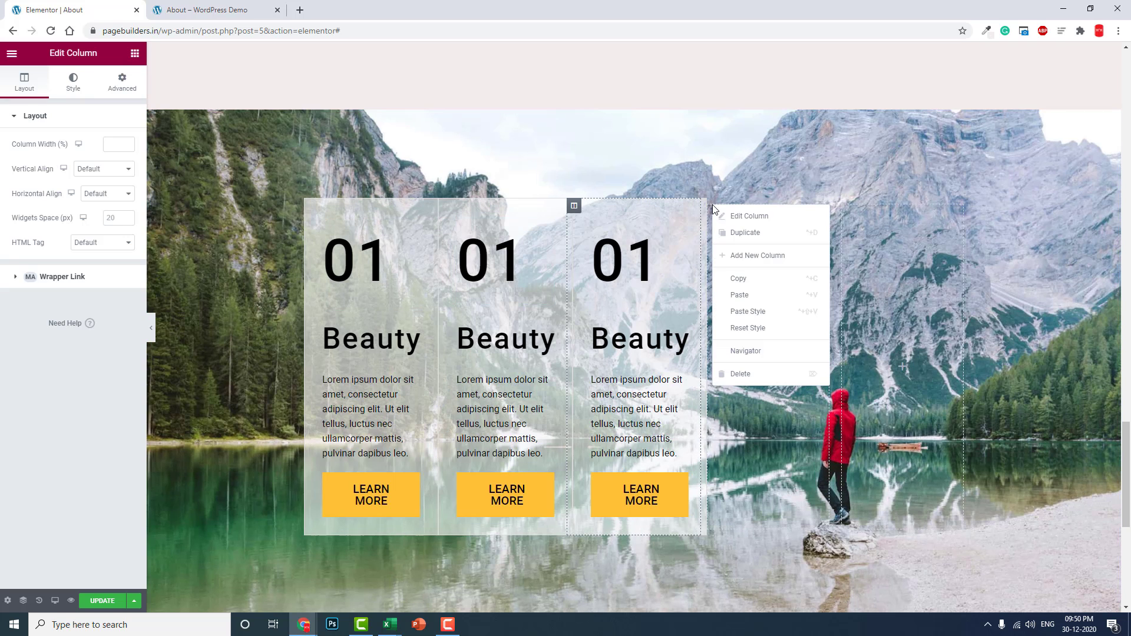
{"action": "left_click", "coordinate": [757, 374]}
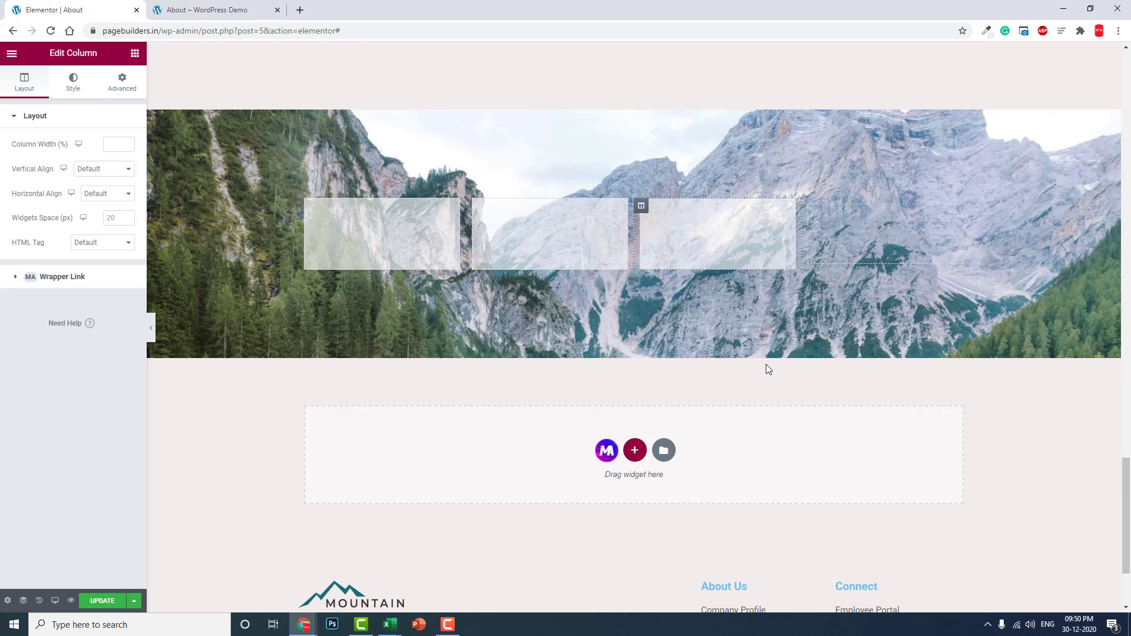
{"action": "right_click", "coordinate": [810, 207]}
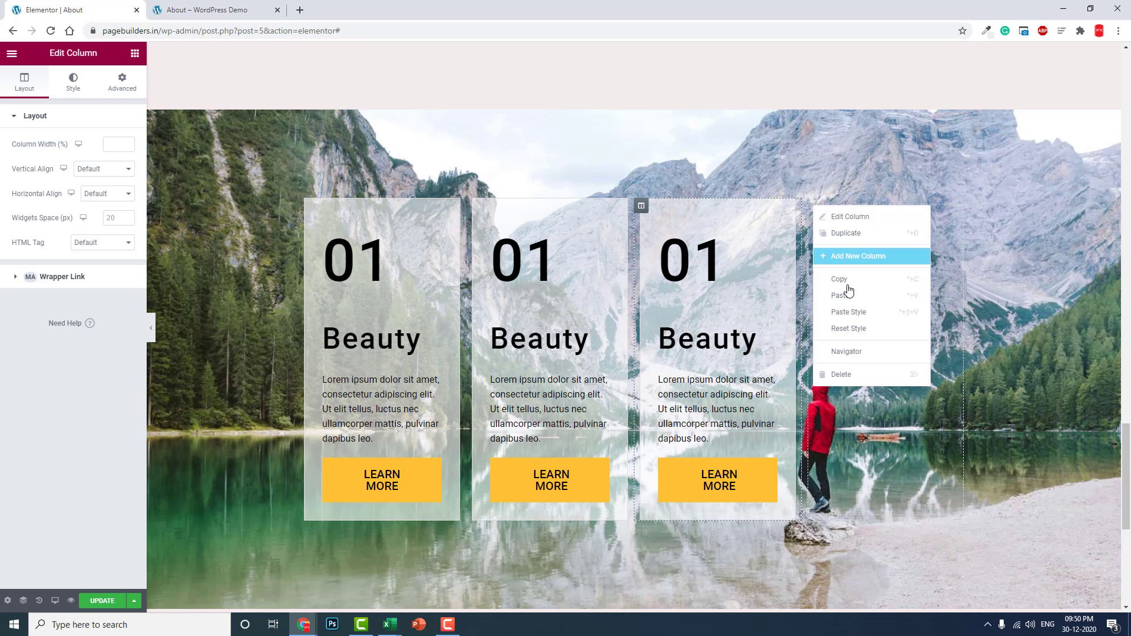
{"action": "left_click", "coordinate": [859, 377]}
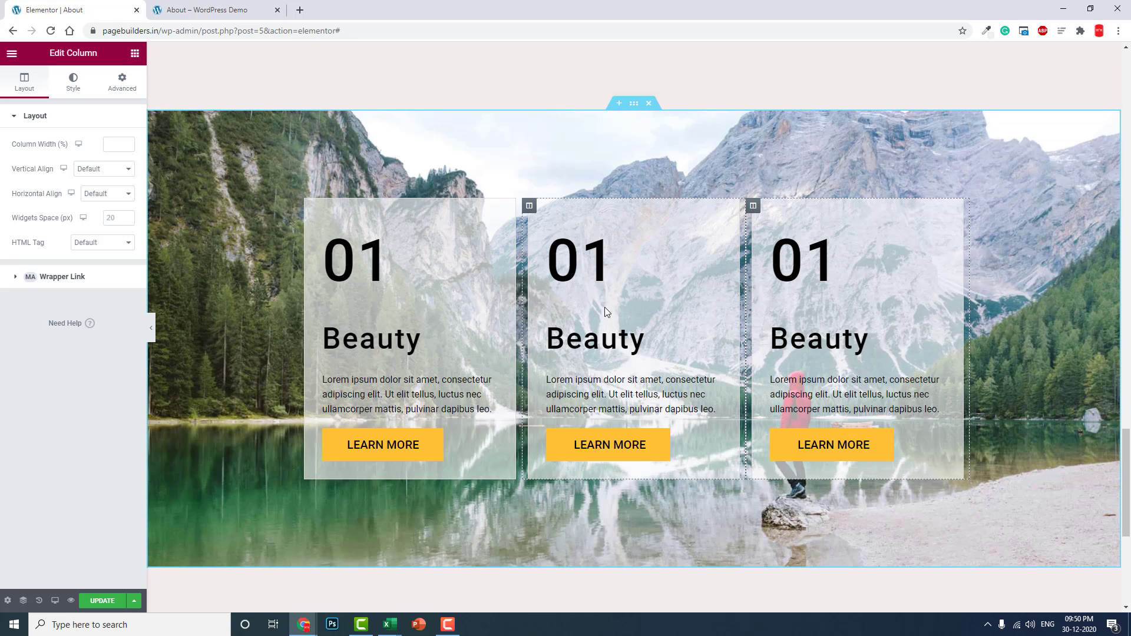
Set the middle column's background to translucent black #0000005C.
{"action": "left_click", "coordinate": [530, 207]}
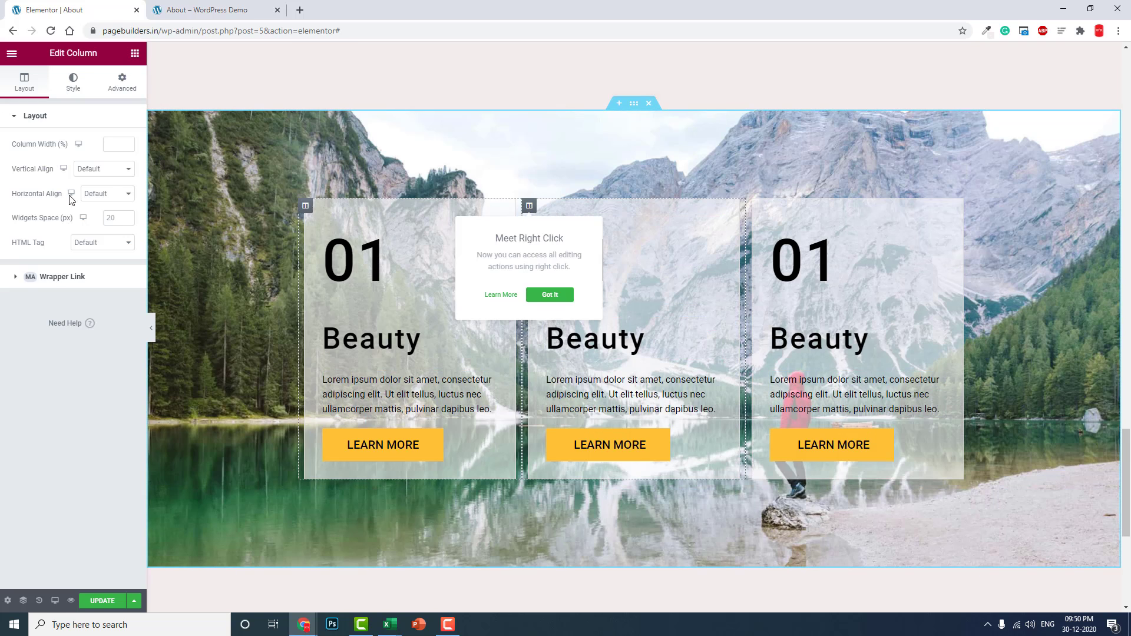
{"action": "left_click", "coordinate": [80, 93]}
{"action": "left_click", "coordinate": [126, 194]}
{"action": "left_click", "coordinate": [66, 336]}
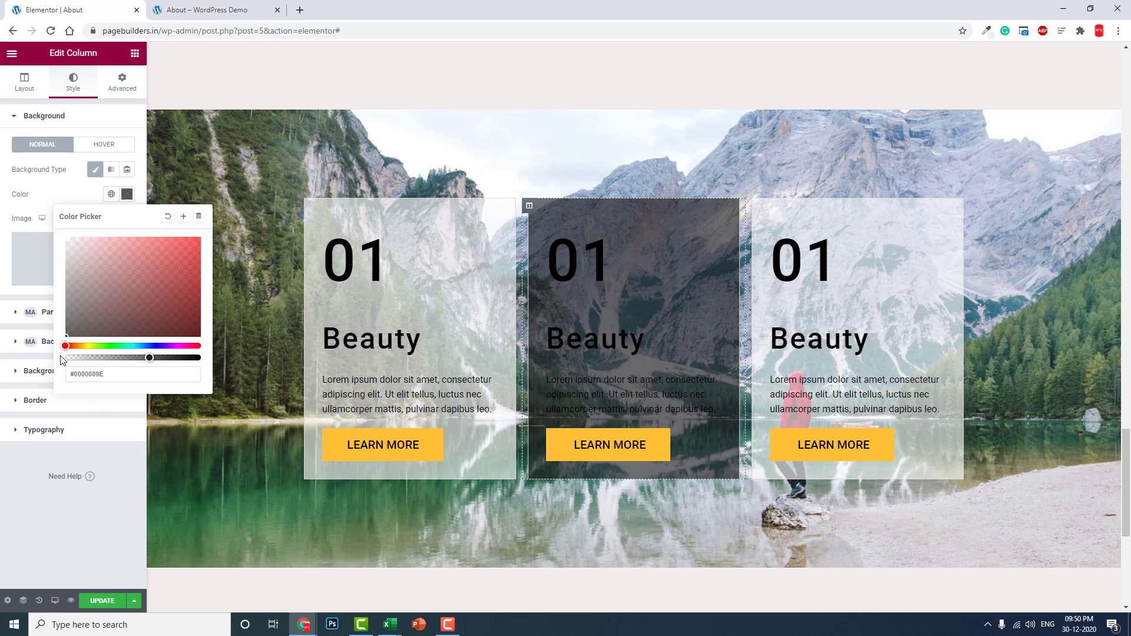
{"action": "left_click_drag", "start_coordinate": [149, 357], "coordinate": [115, 359]}
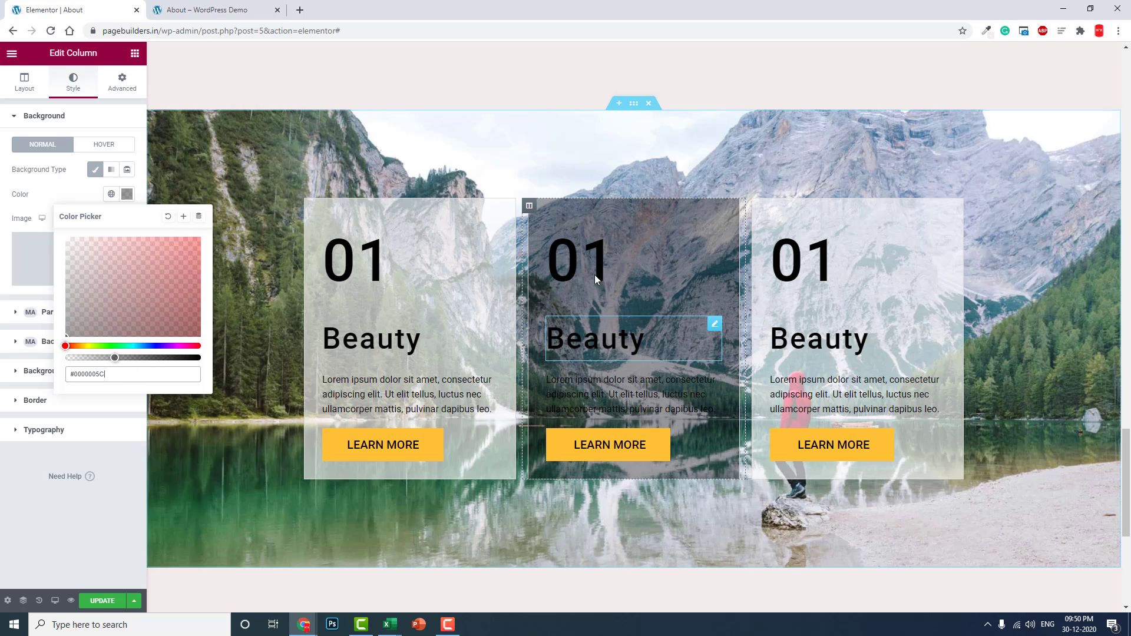
{"action": "left_click", "coordinate": [595, 274]}
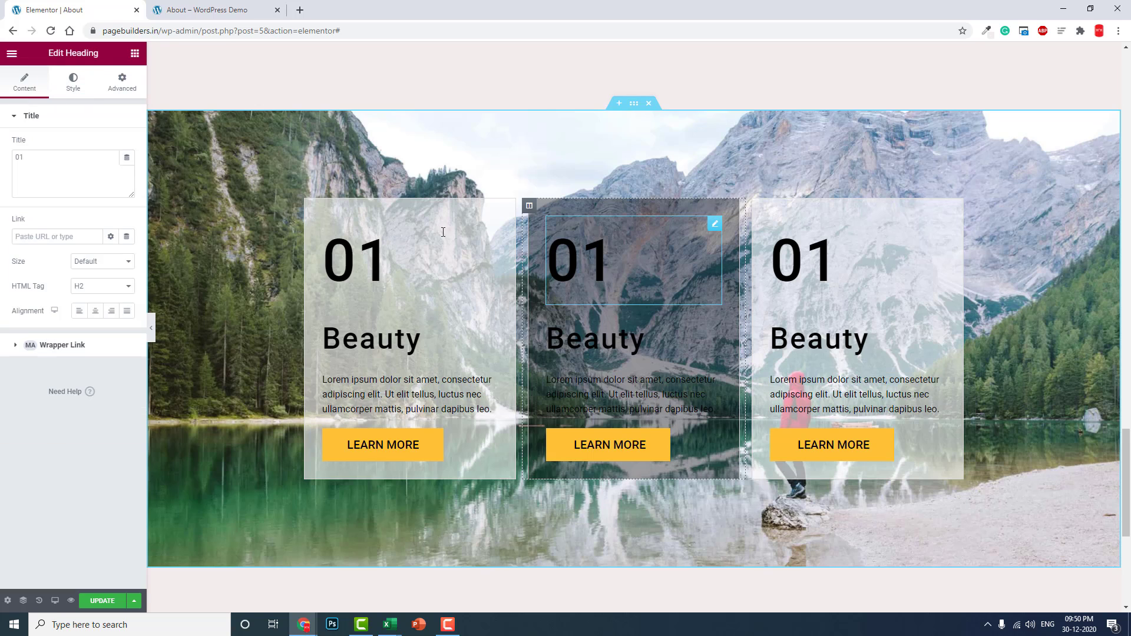
Turn the middle card's 01 and Beauty headings white.
{"action": "left_click", "coordinate": [74, 85]}
{"action": "left_click", "coordinate": [125, 147]}
{"action": "left_click_drag", "start_coordinate": [105, 219], "coordinate": [66, 189]}
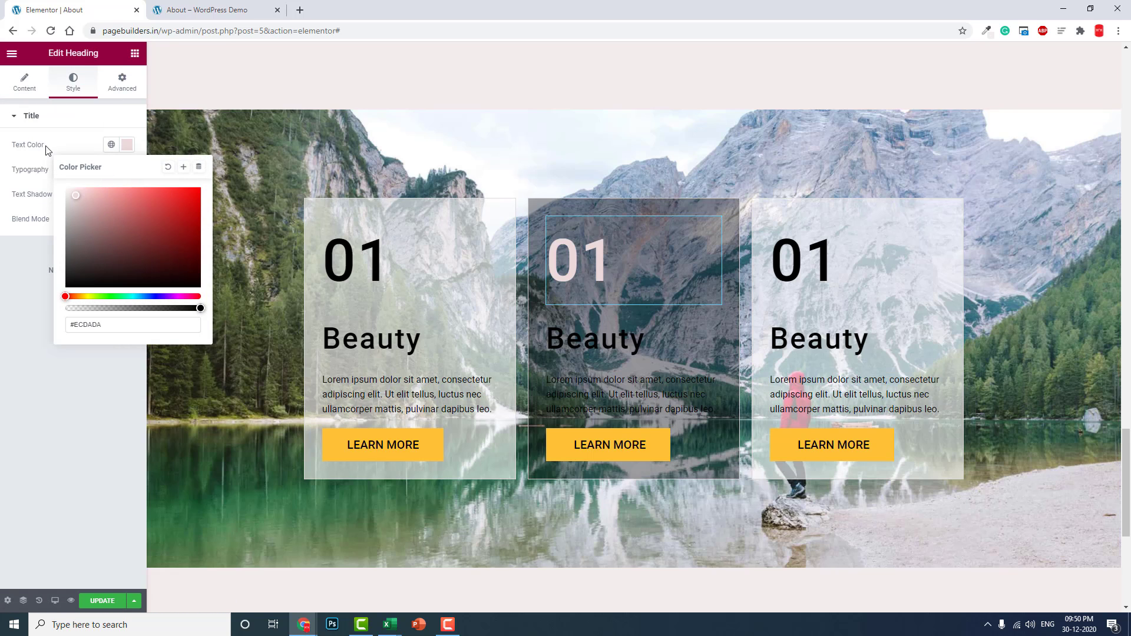
{"action": "left_click", "coordinate": [608, 343]}
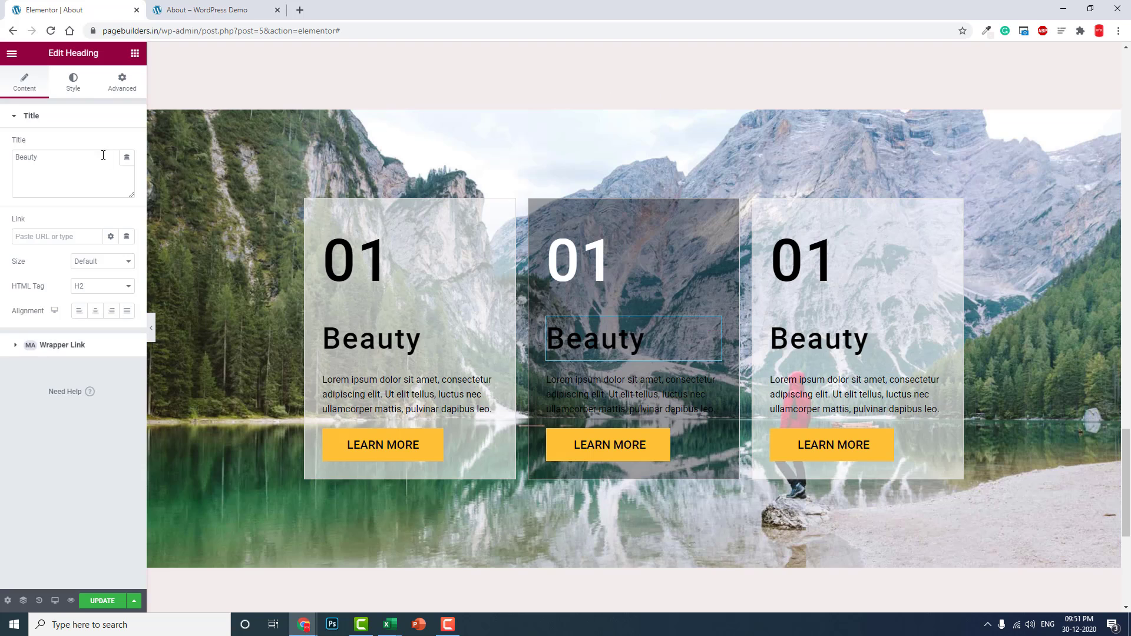
{"action": "left_click", "coordinate": [73, 81]}
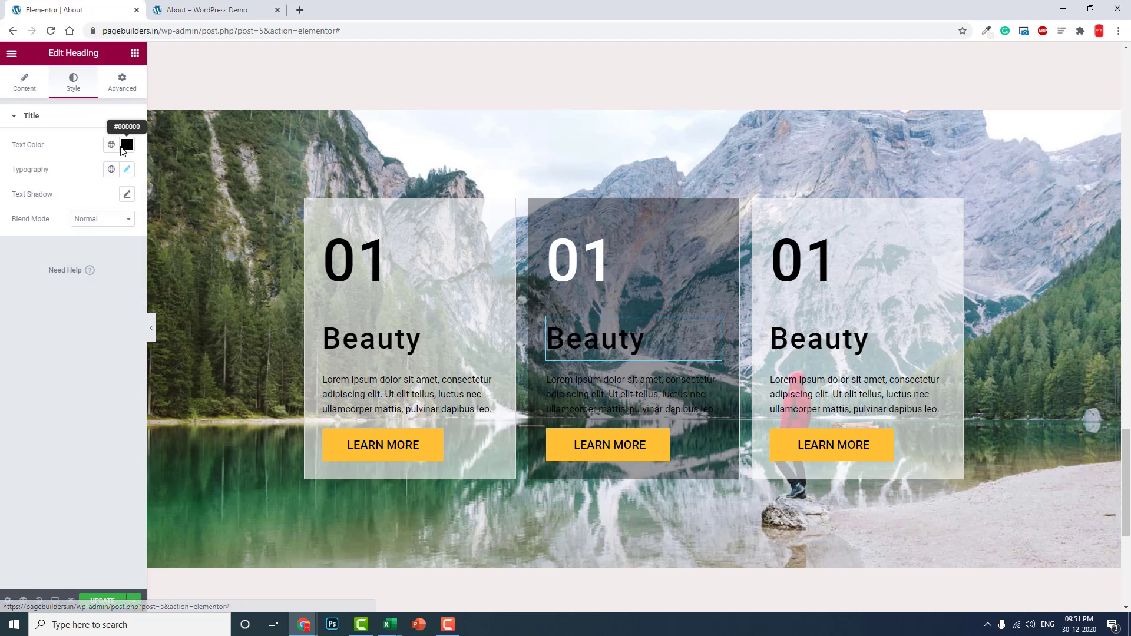
{"action": "left_click", "coordinate": [127, 145]}
{"action": "left_click_drag", "start_coordinate": [101, 226], "coordinate": [35, 131]}
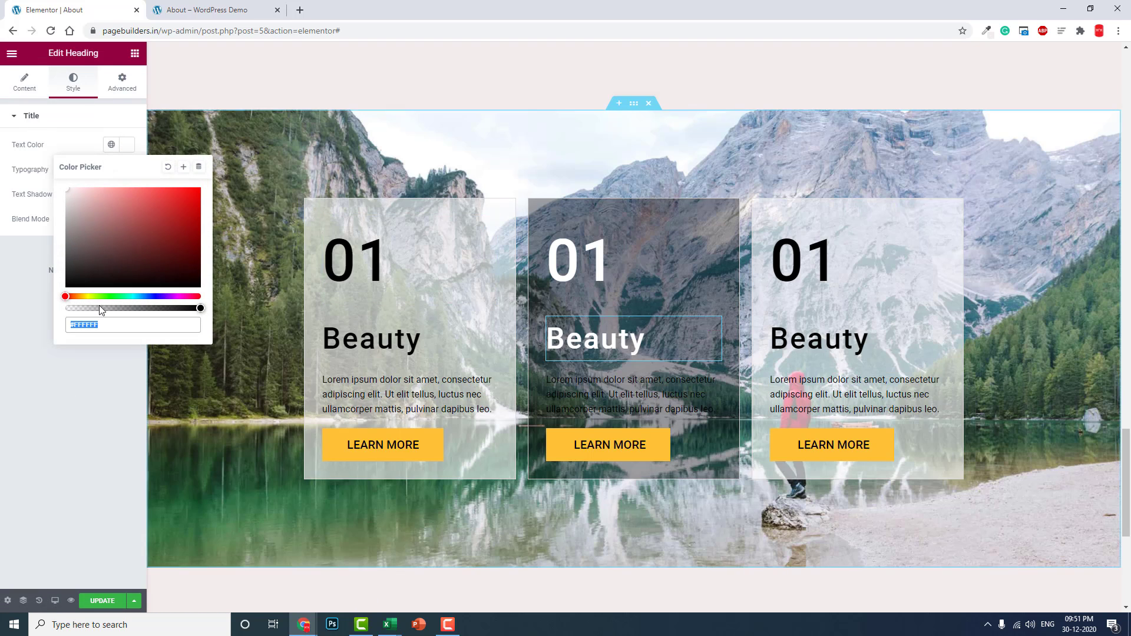
{"action": "left_click", "coordinate": [6, 379]}
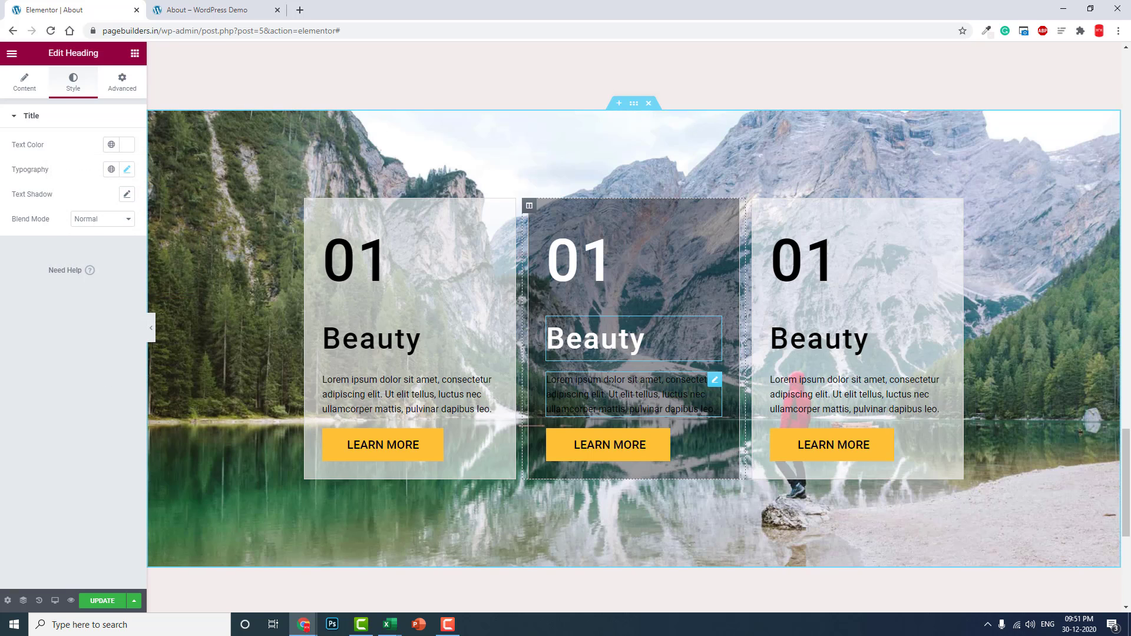
Make the middle card's paragraph text white #FFFFFF.
{"action": "left_click", "coordinate": [610, 380]}
{"action": "left_click", "coordinate": [73, 81]}
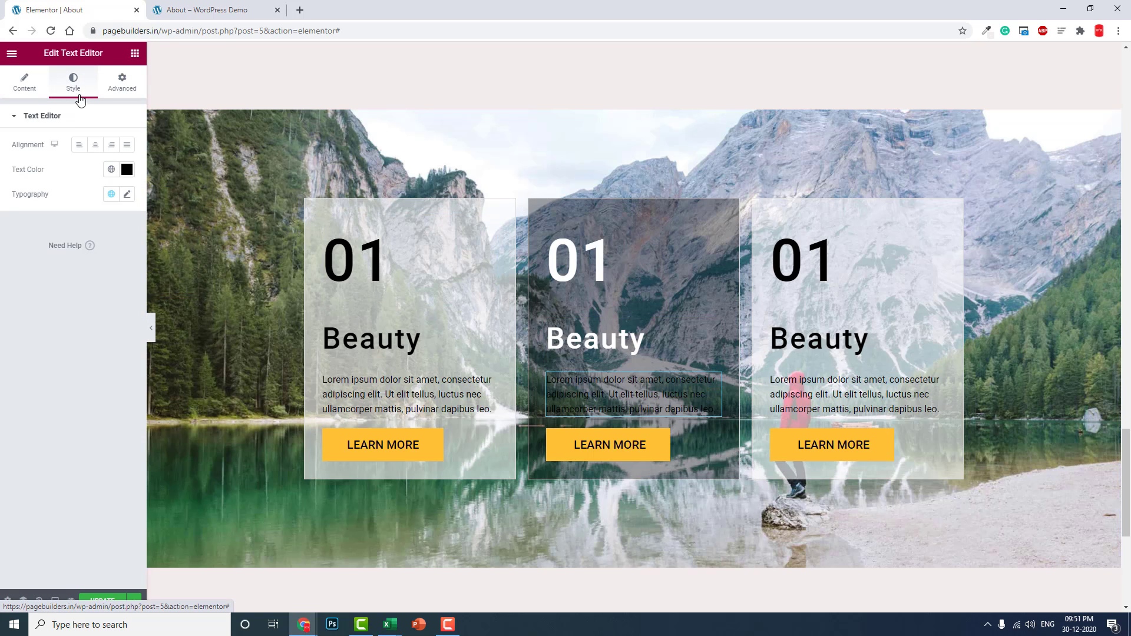
{"action": "left_click", "coordinate": [127, 169]}
{"action": "left_click_drag", "start_coordinate": [104, 260], "coordinate": [29, 170]}
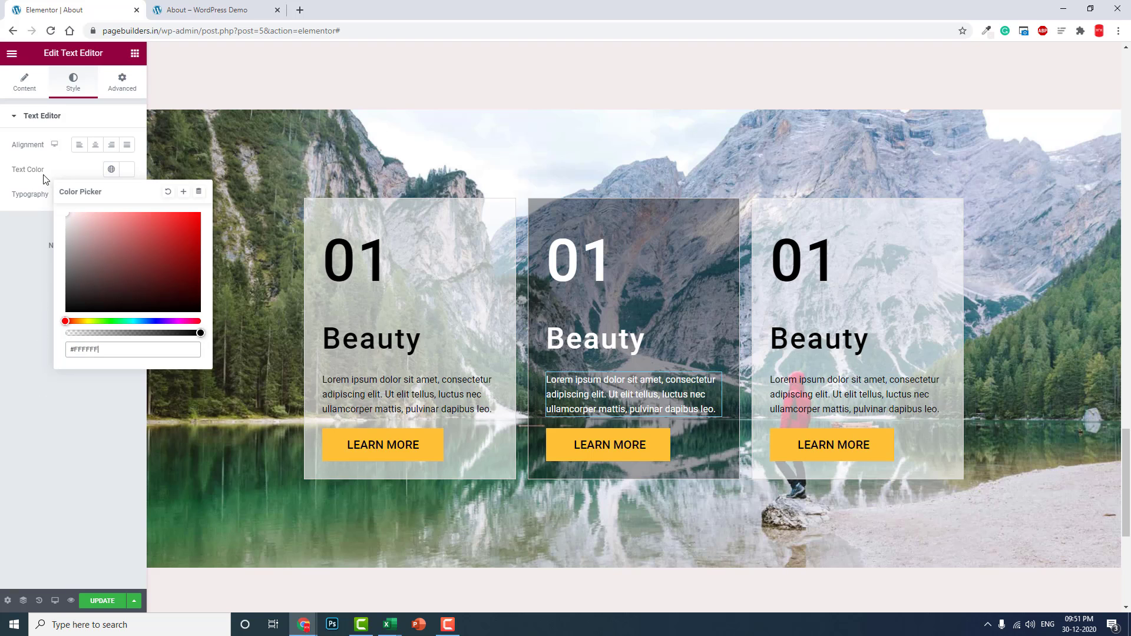
{"action": "left_click", "coordinate": [3, 465]}
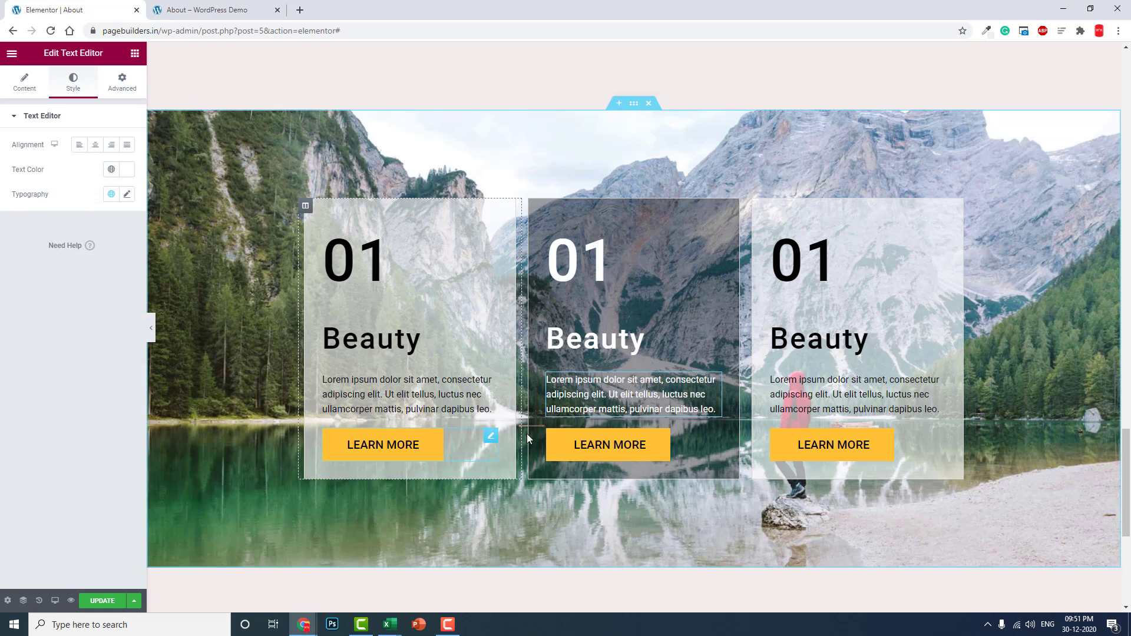
Give the middle card's LEARN MORE button a white #FFFFFF background.
{"action": "left_click", "coordinate": [576, 445]}
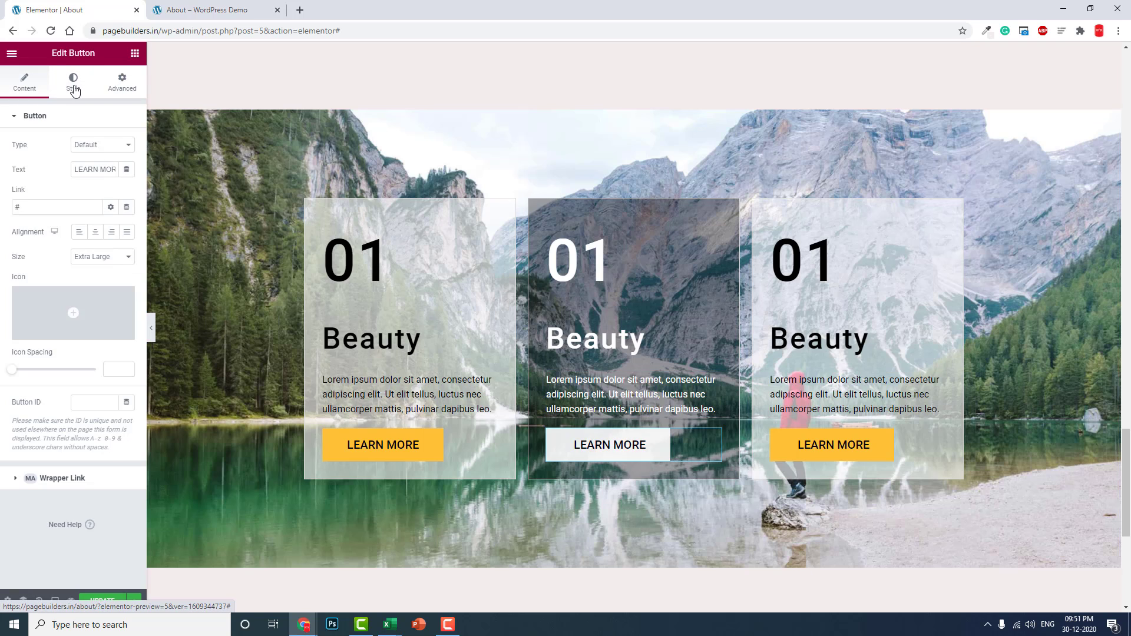
{"action": "left_click", "coordinate": [73, 84]}
{"action": "left_click", "coordinate": [127, 243]}
{"action": "mouse_move", "coordinate": [113, 295]}
{"action": "left_mouse_down"}
{"action": "mouse_move", "coordinate": [4, 221]}
{"action": "mouse_move", "coordinate": [3, 476]}
{"action": "left_mouse_up"}
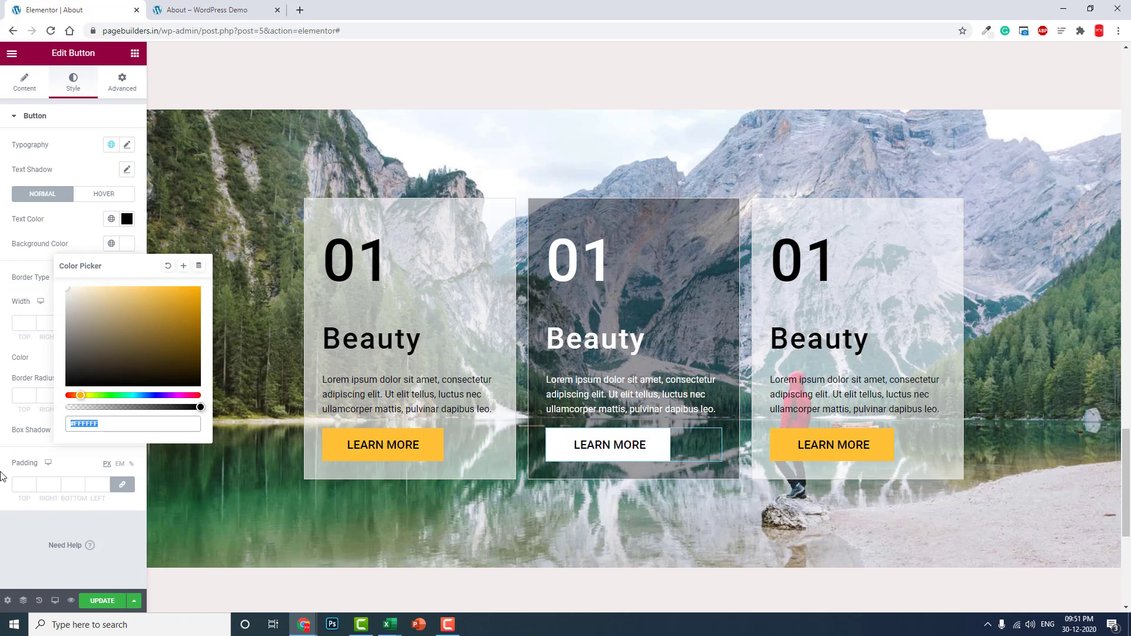
{"action": "left_click", "coordinate": [11, 539]}
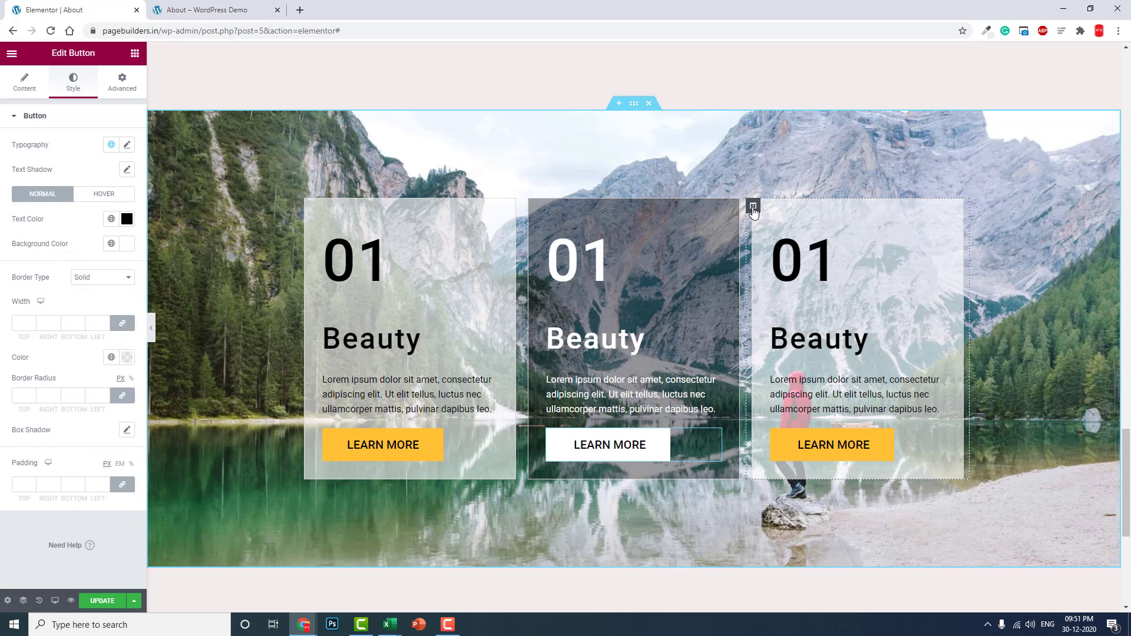
{"action": "left_click", "coordinate": [753, 207]}
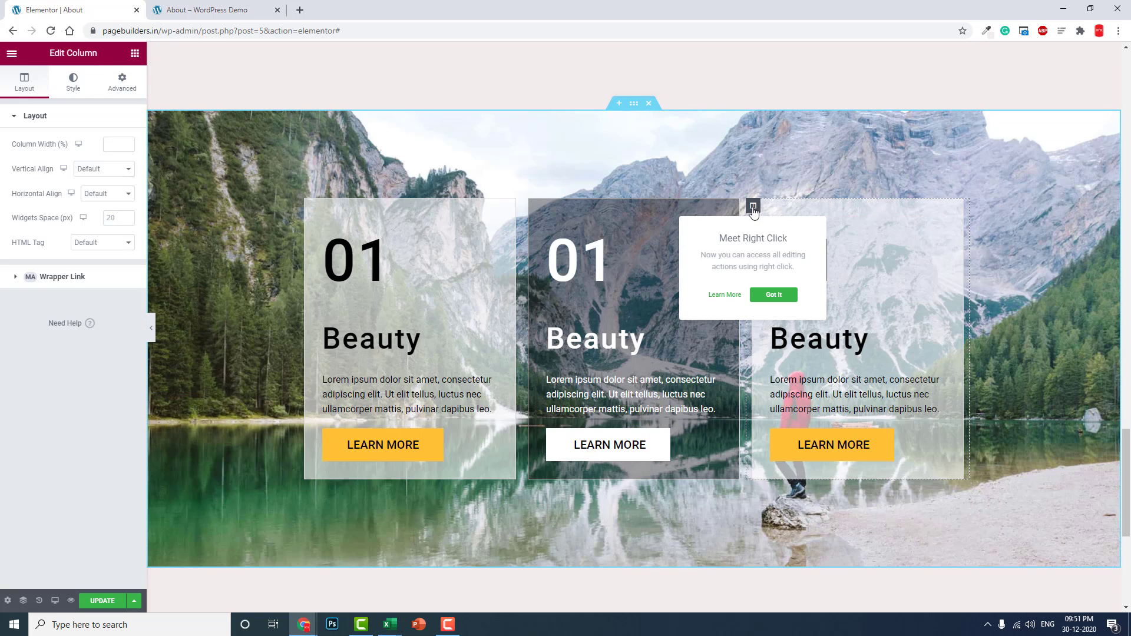
Change the third column's background from white to a translucent green.
{"action": "left_click", "coordinate": [73, 78]}
{"action": "left_click", "coordinate": [127, 194]}
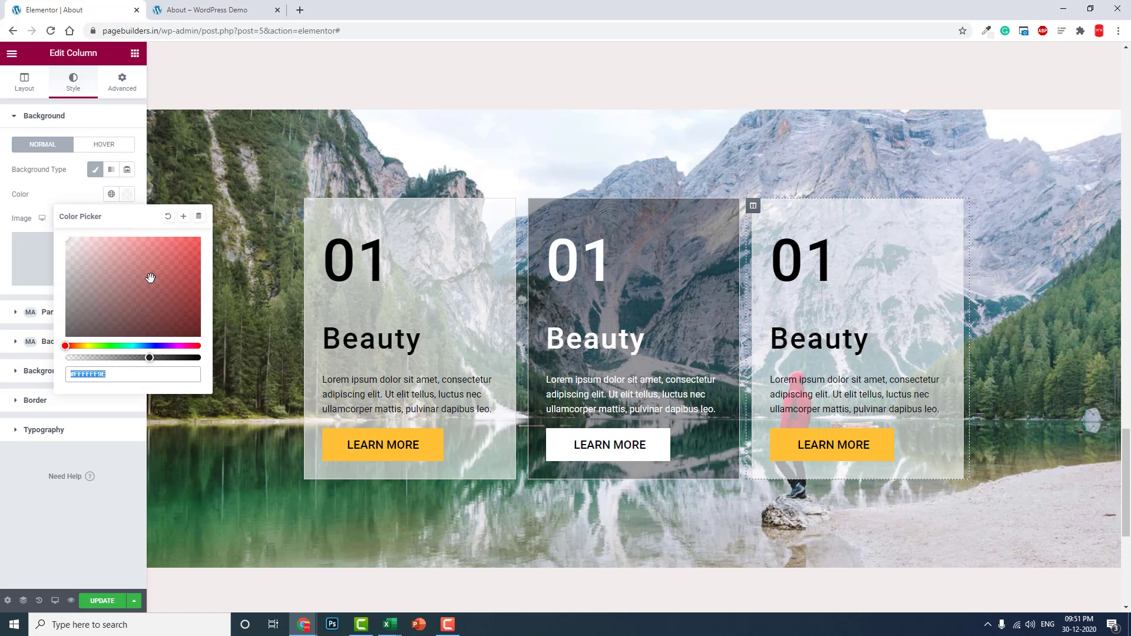
{"action": "left_click", "coordinate": [190, 247]}
{"action": "left_click", "coordinate": [160, 236]}
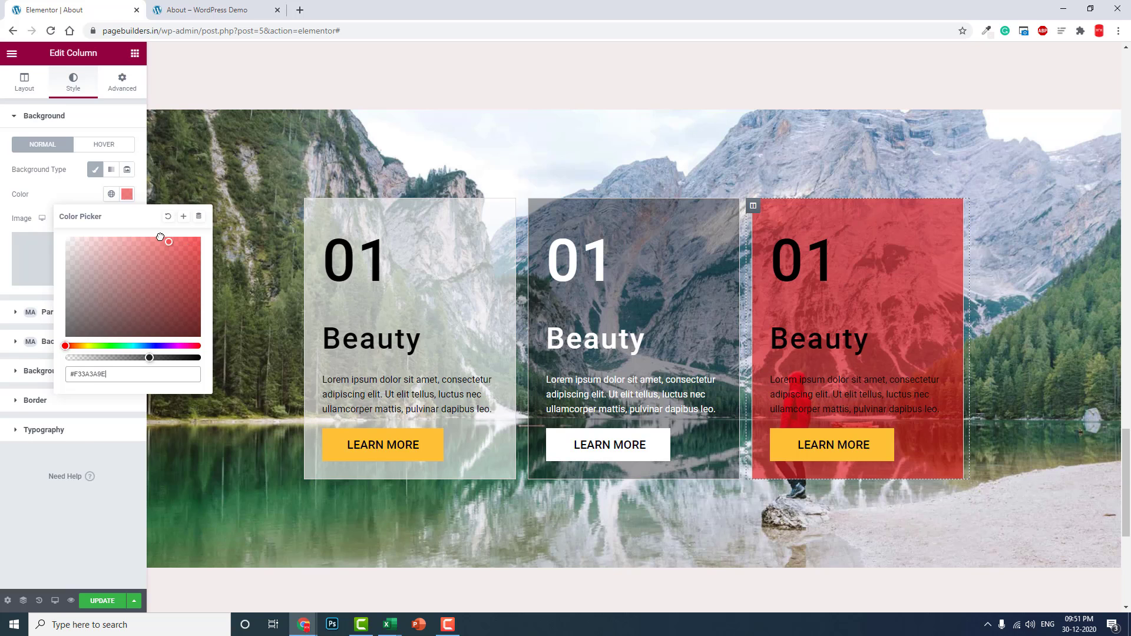
{"action": "left_click", "coordinate": [180, 346]}
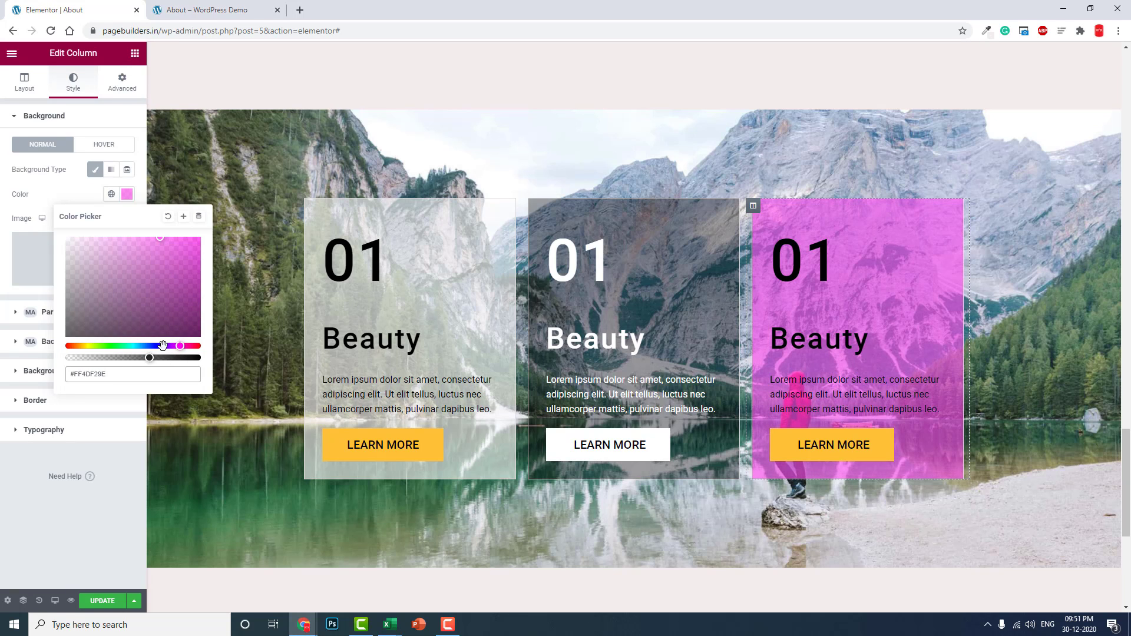
{"action": "left_click_drag", "start_coordinate": [155, 345], "coordinate": [133, 346]}
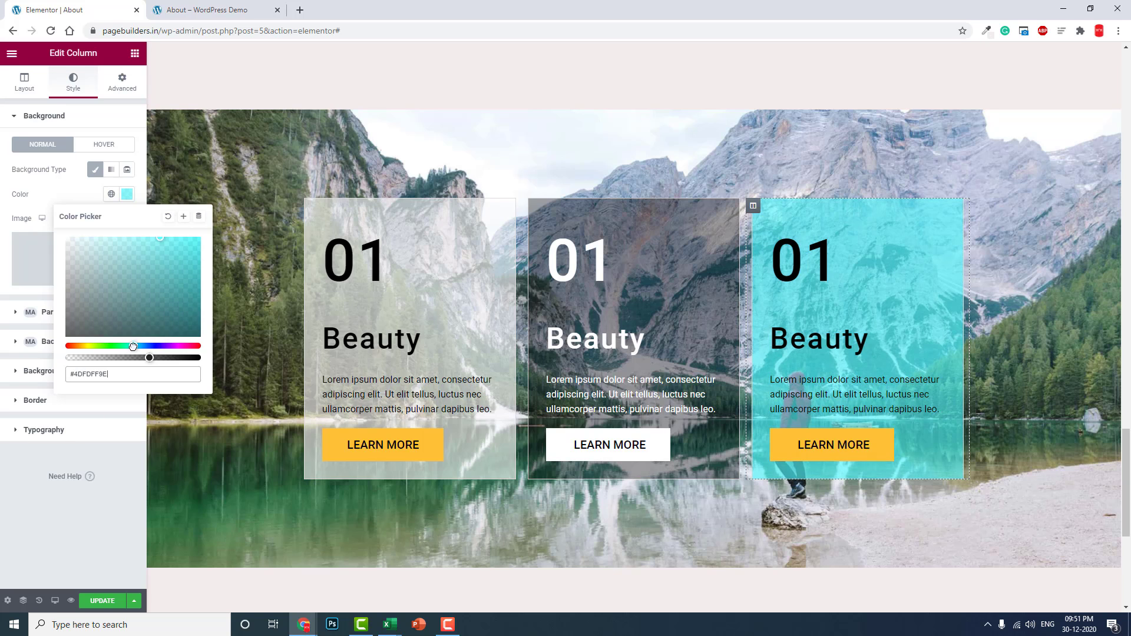
{"action": "left_click_drag", "start_coordinate": [133, 346], "coordinate": [122, 344]}
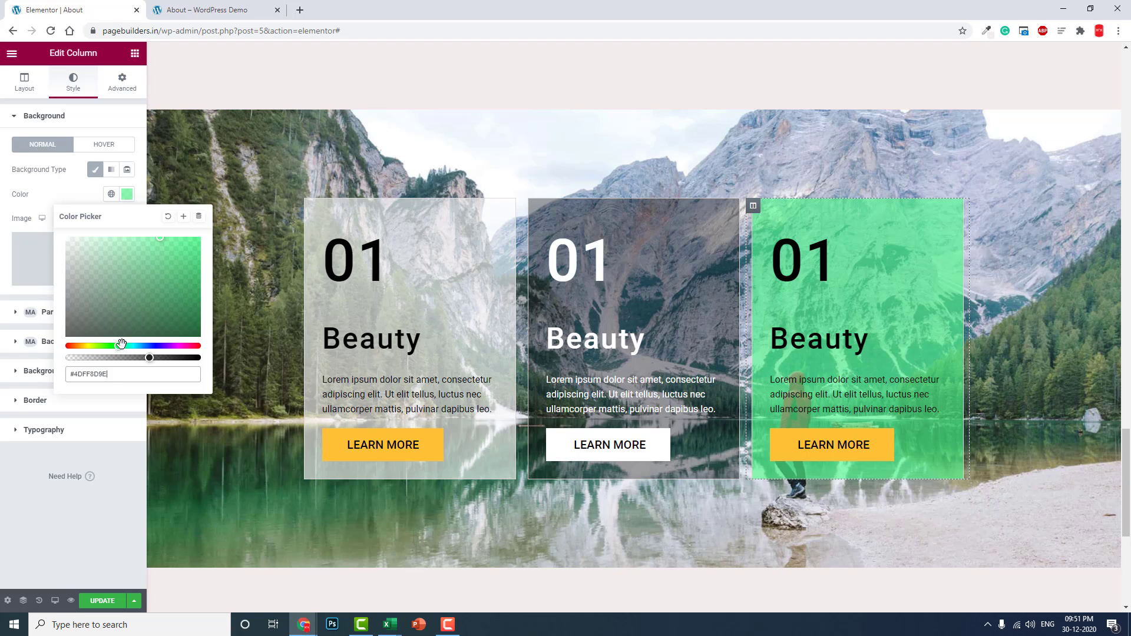
{"action": "left_click", "coordinate": [938, 224]}
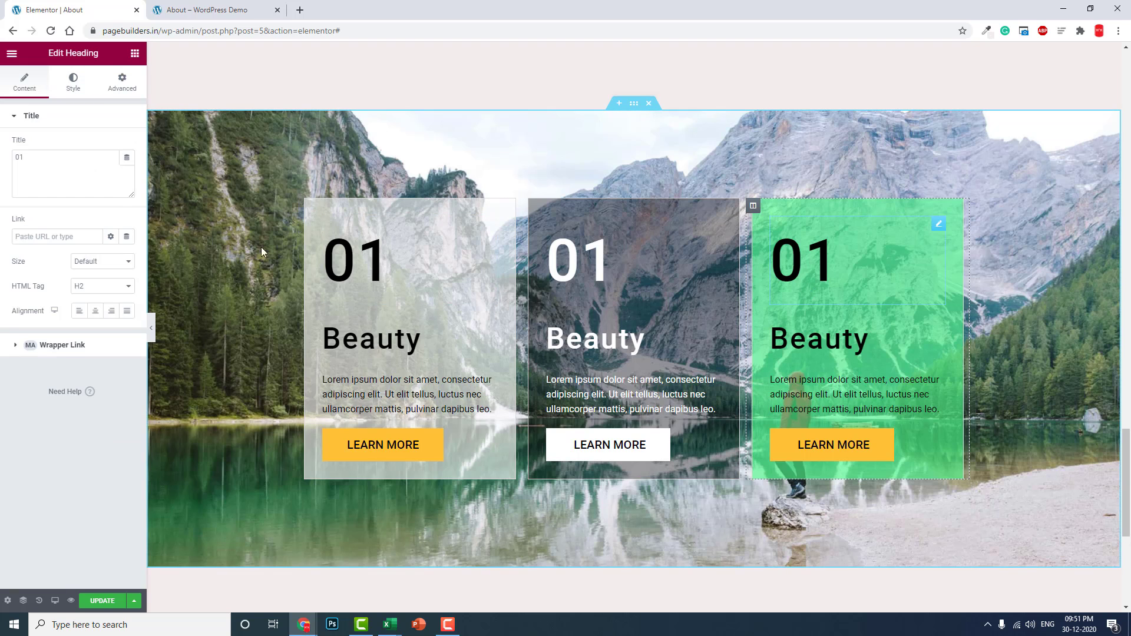
Turn the third card's 01 and Beauty headings white.
{"action": "left_click", "coordinate": [71, 88]}
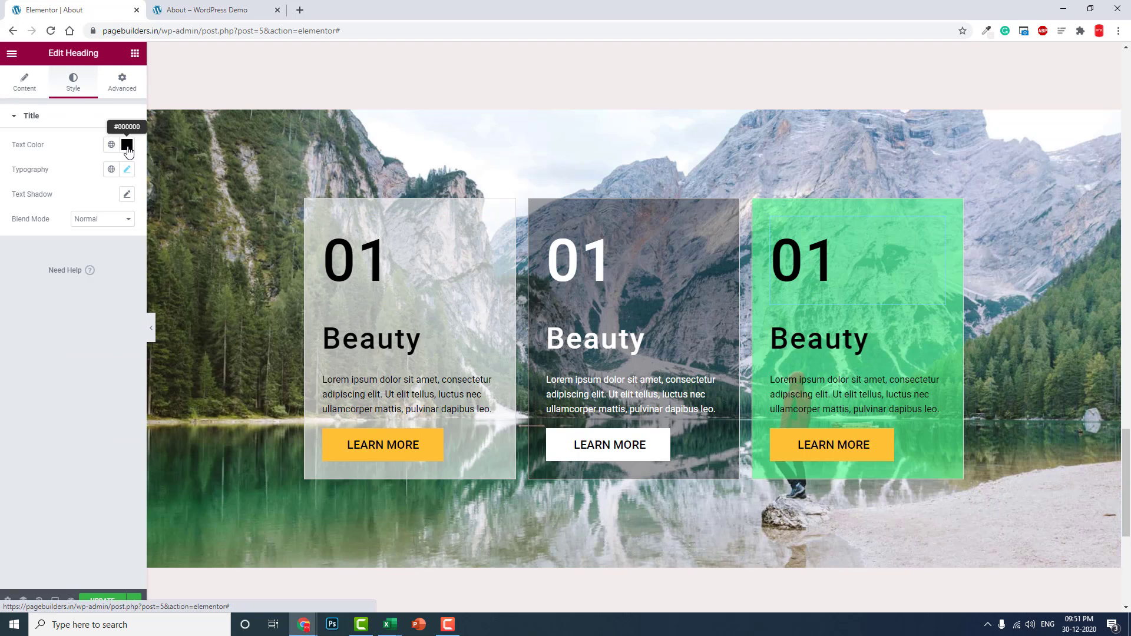
{"action": "left_click", "coordinate": [128, 152]}
{"action": "left_click_drag", "start_coordinate": [121, 202], "coordinate": [64, 187]}
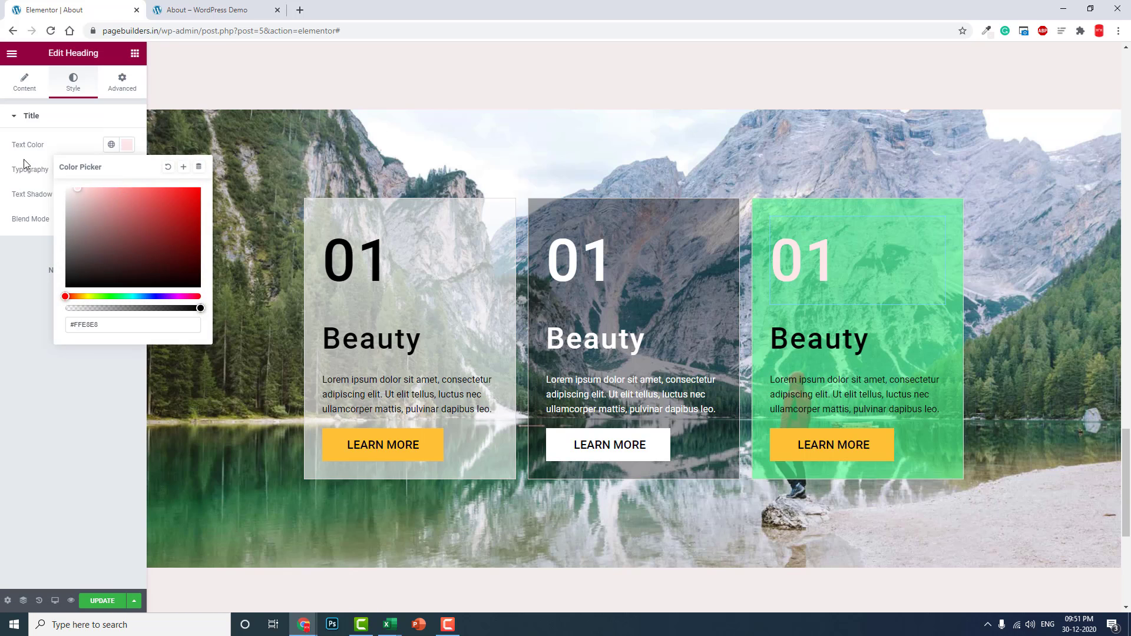
{"action": "left_click", "coordinate": [3, 454]}
{"action": "left_click", "coordinate": [825, 344]}
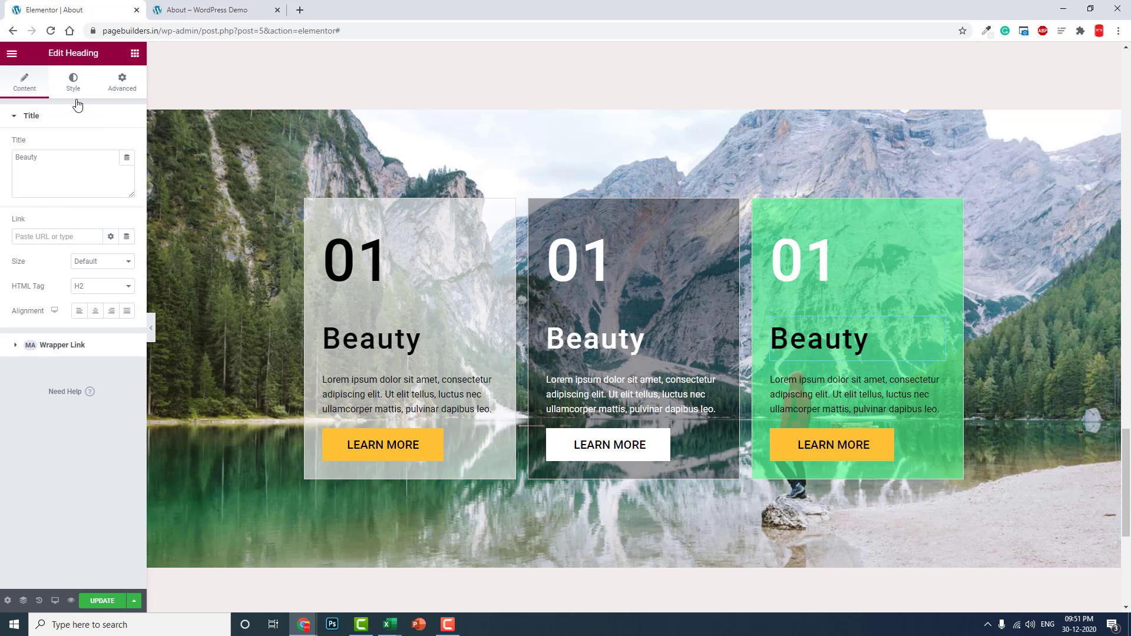
{"action": "left_click", "coordinate": [82, 90]}
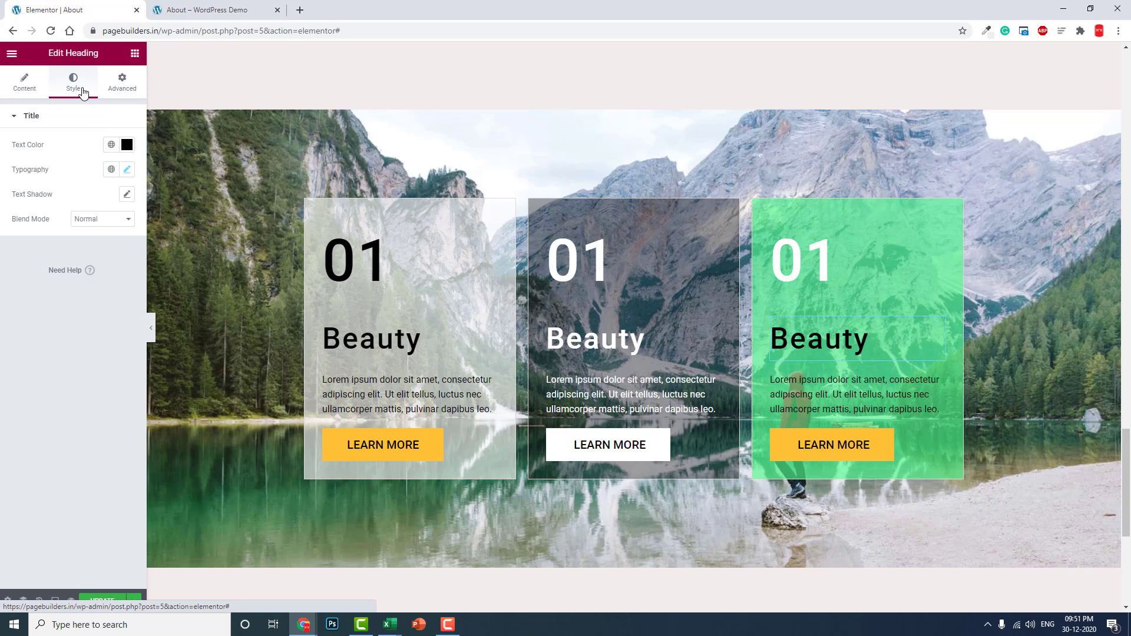
{"action": "left_click", "coordinate": [127, 145]}
{"action": "left_click_drag", "start_coordinate": [109, 247], "coordinate": [25, 140]}
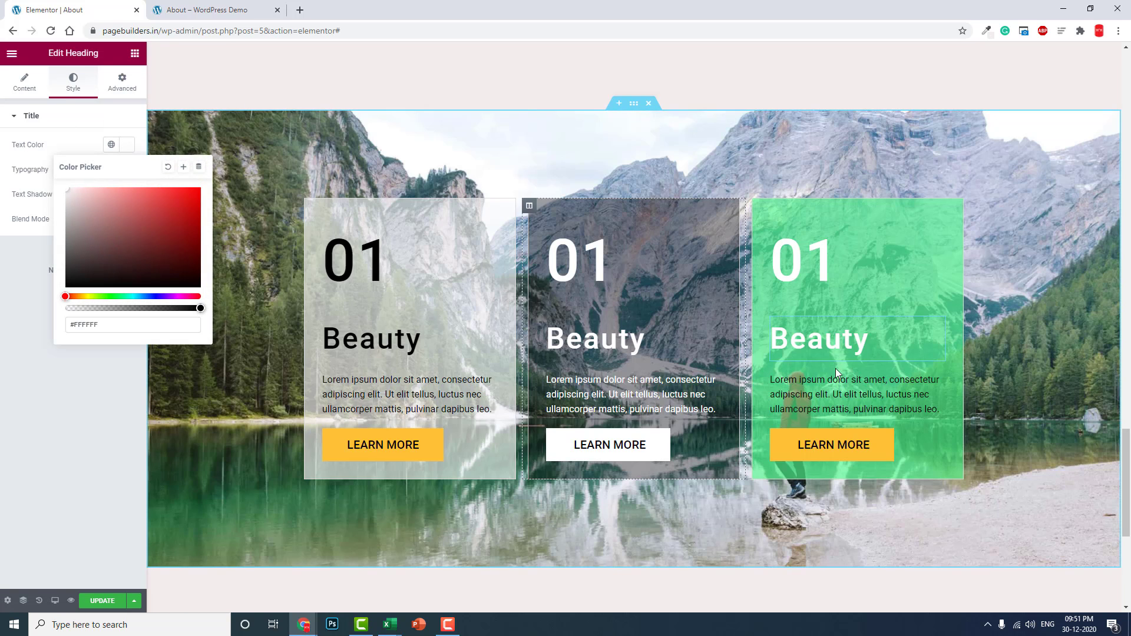
Make the third card's paragraph text white #FFFFFF.
{"action": "left_click", "coordinate": [845, 399]}
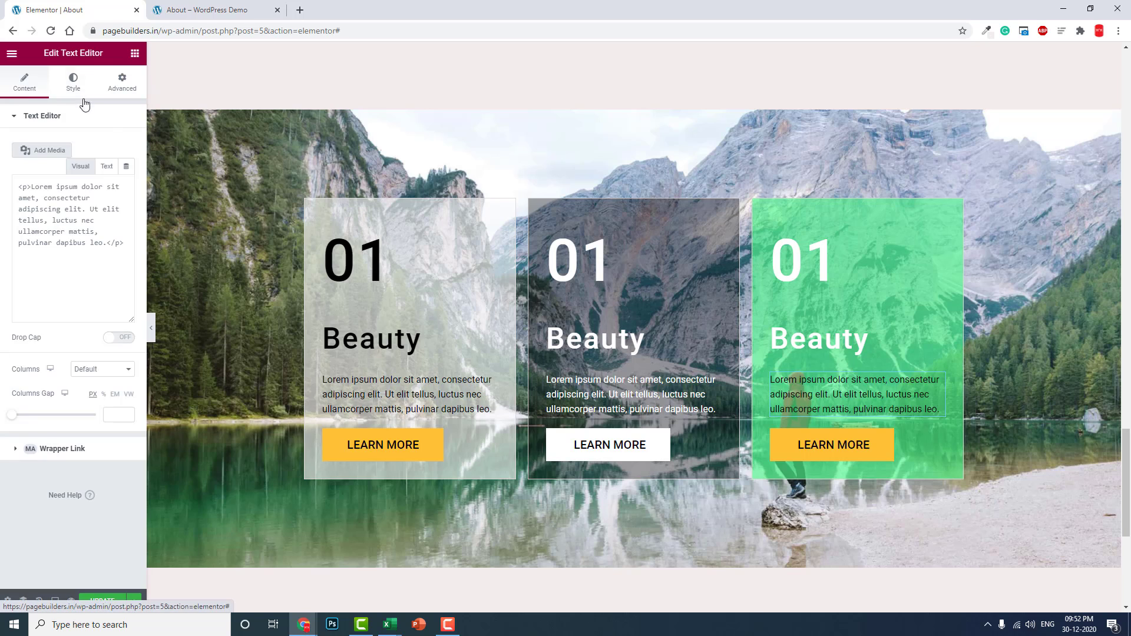
{"action": "left_click", "coordinate": [73, 81]}
{"action": "left_click", "coordinate": [127, 170]}
{"action": "left_click_drag", "start_coordinate": [106, 203], "coordinate": [26, 195]}
{"action": "left_click", "coordinate": [5, 406]}
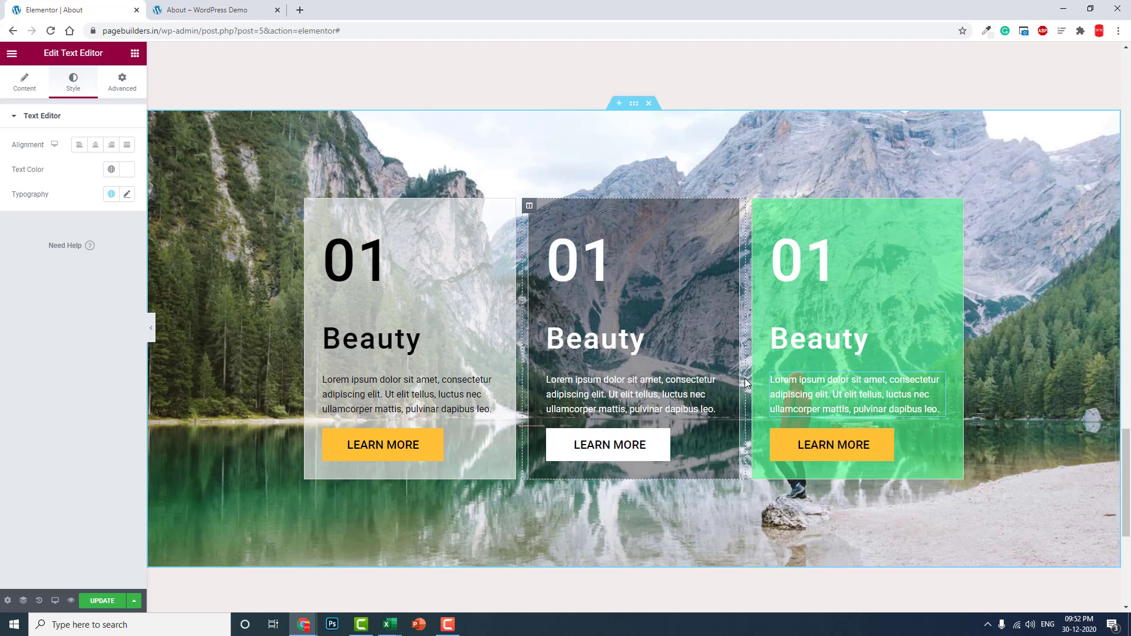
Change the middle card's border colour to black #000000 and preview the section.
{"action": "left_click", "coordinate": [528, 206]}
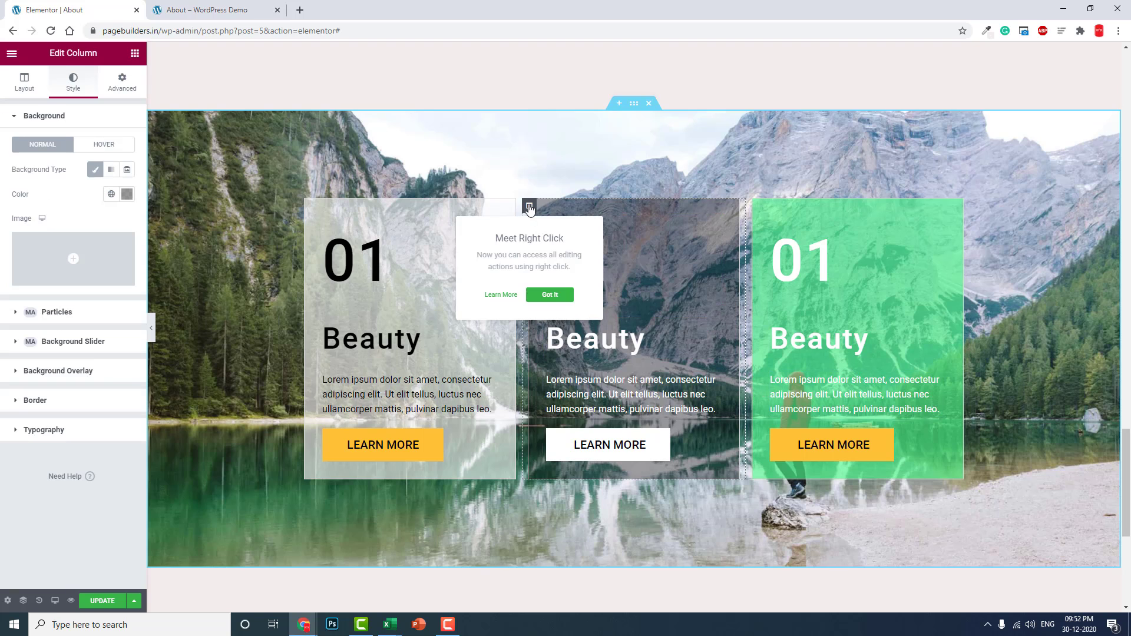
{"action": "left_click", "coordinate": [57, 406]}
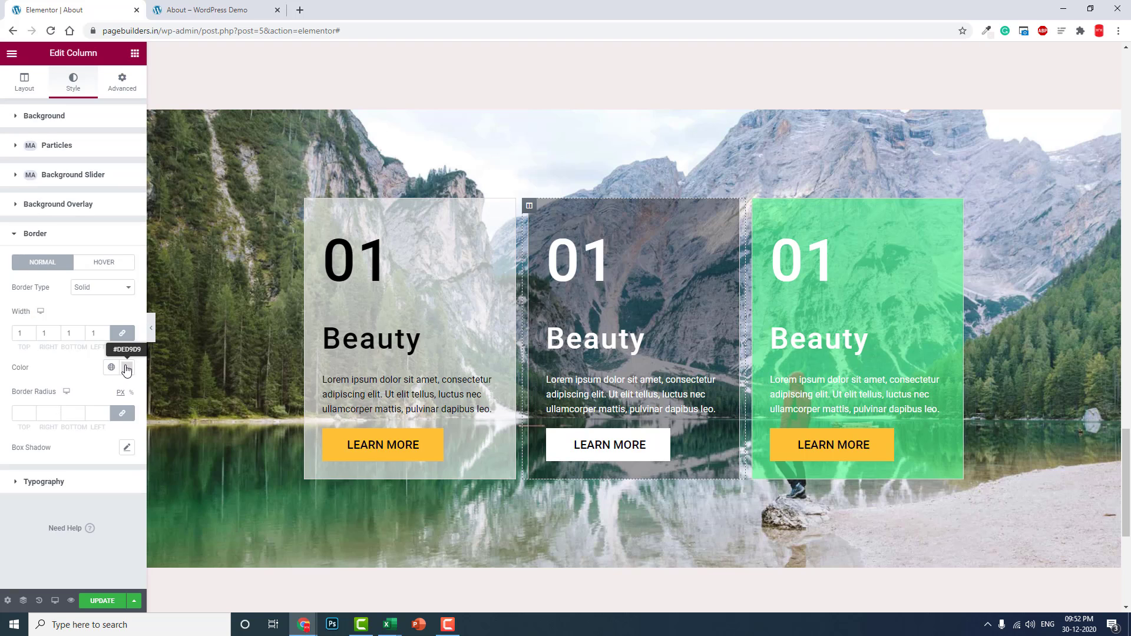
{"action": "left_click", "coordinate": [126, 368]}
{"action": "left_click", "coordinate": [66, 471]}
{"action": "left_click_drag", "start_coordinate": [66, 472], "coordinate": [64, 518]}
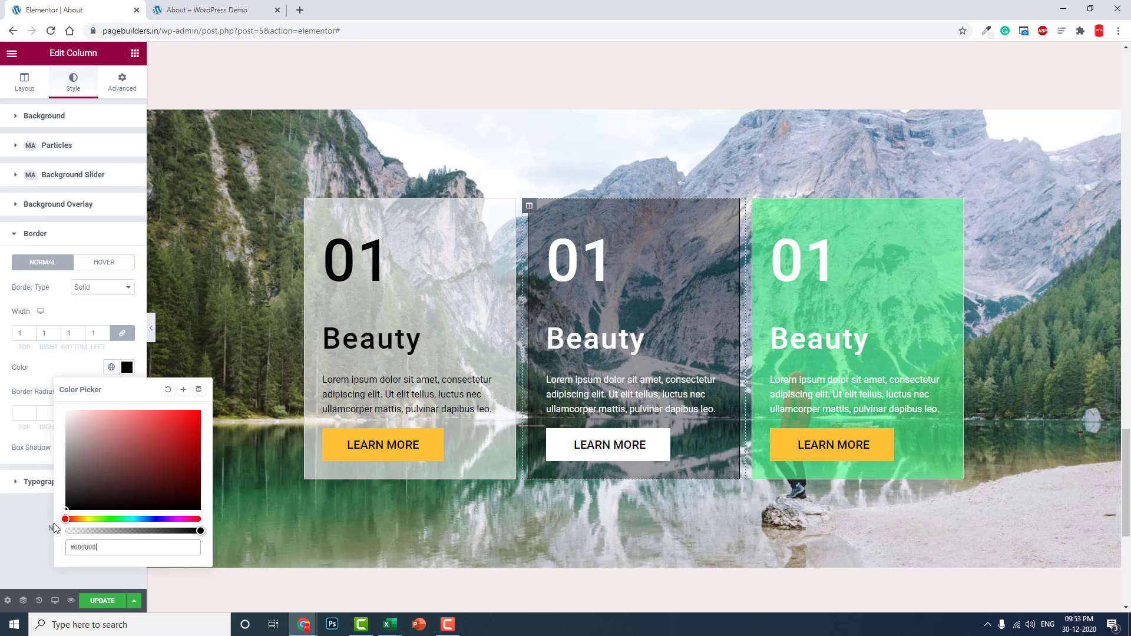
{"action": "left_click", "coordinate": [7, 521]}
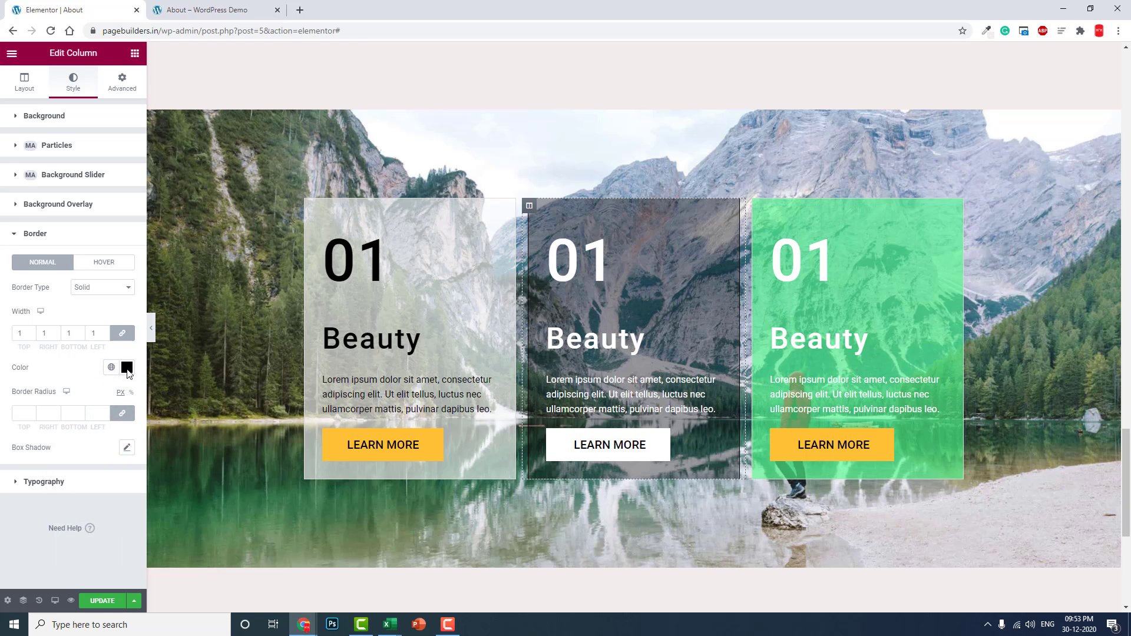
{"action": "left_click", "coordinate": [151, 328]}
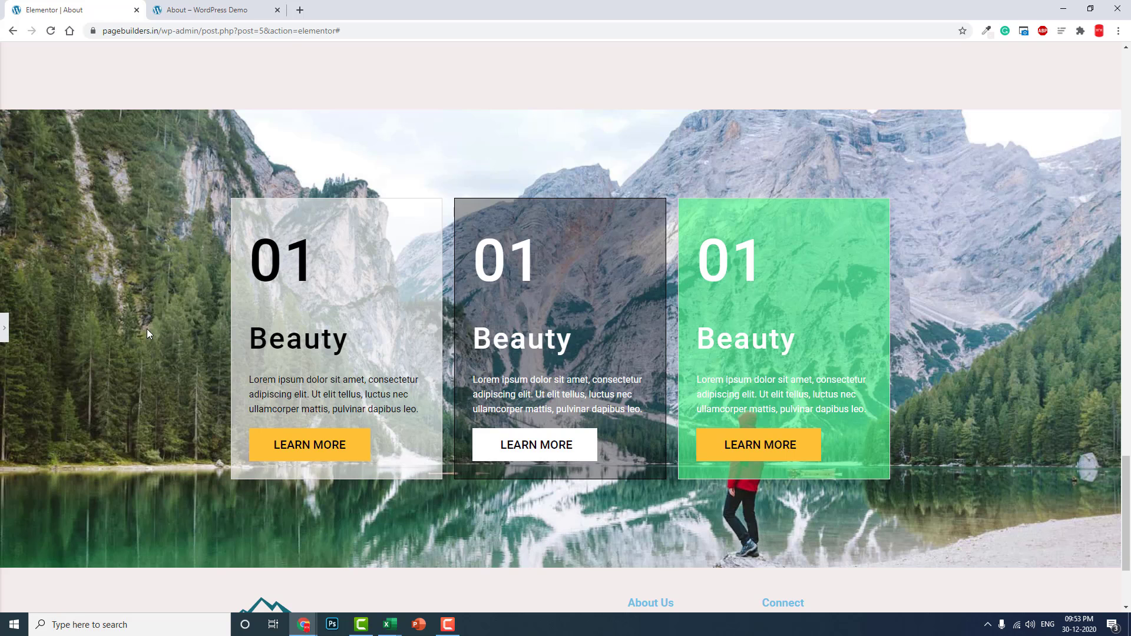
Expand the Elementor editing panel again from the left edge.
{"action": "left_click", "coordinate": [5, 326]}
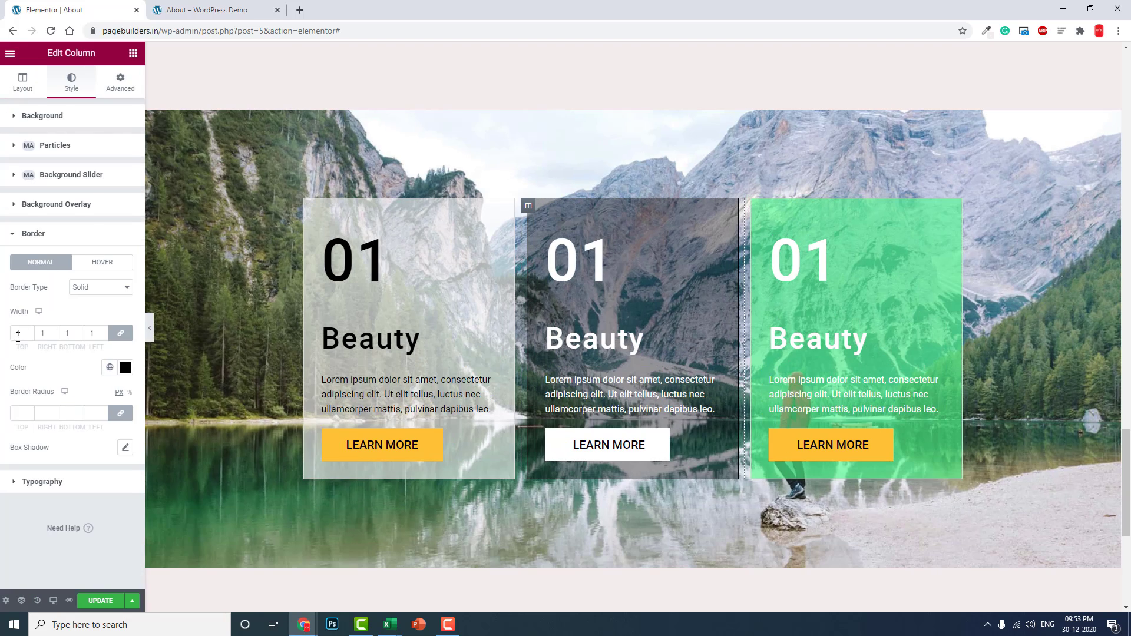